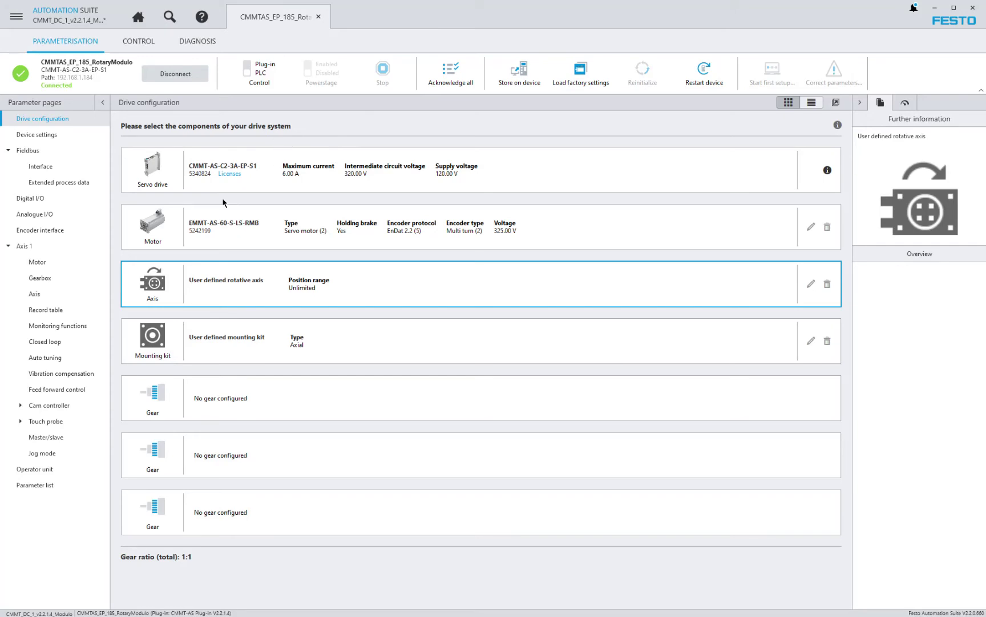
Disconnect from the drive and review the settings of the user defined rotative axis in the drive configuration.
left_click(170, 77)
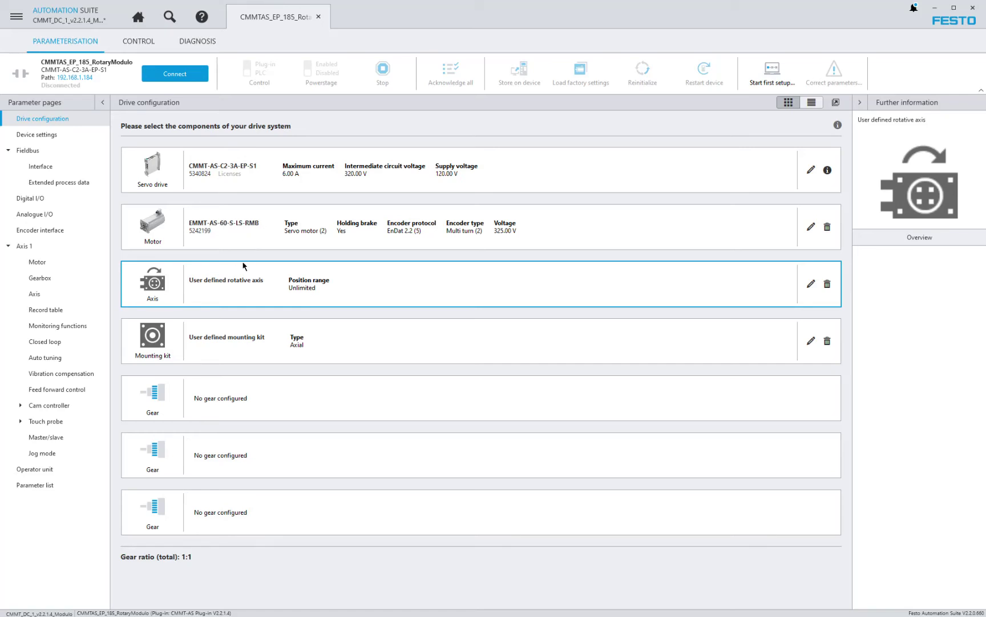
left_click(811, 285)
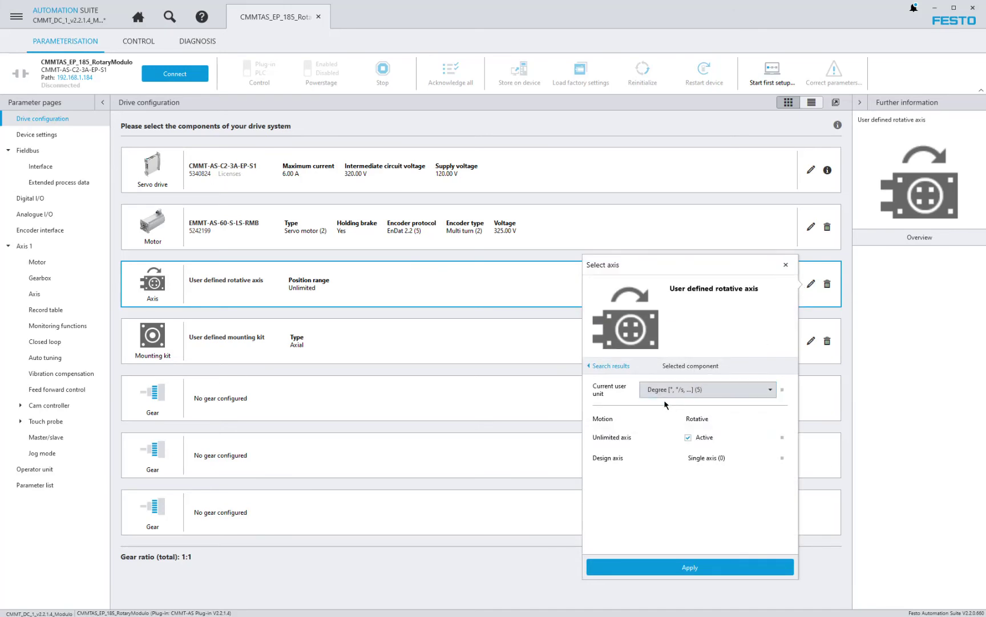
left_click(786, 266)
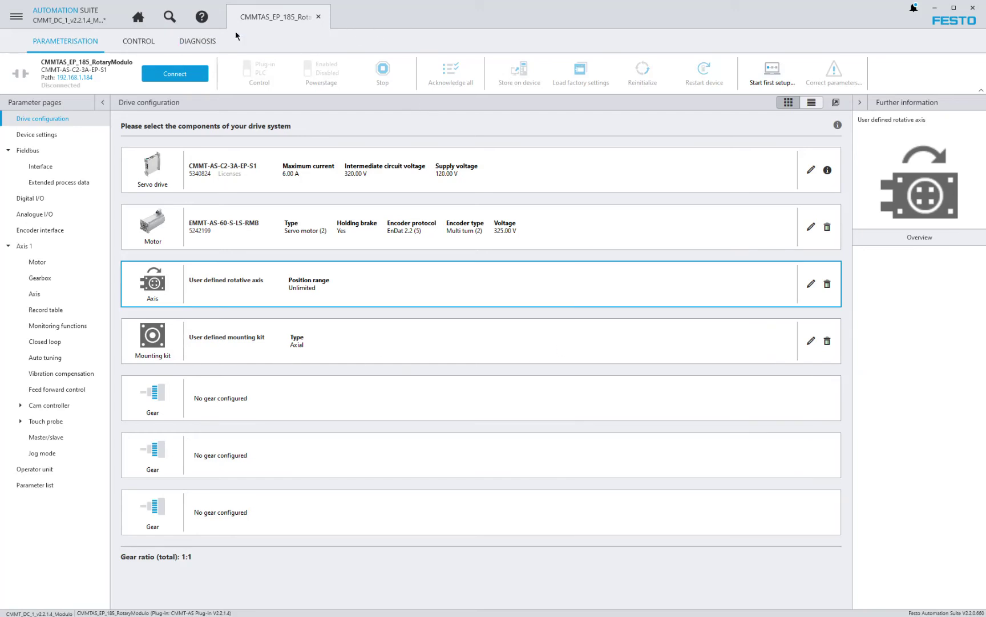
Check the firmware of CMMTAS_EP_185_RotaryModulo in the device scan and read the V020.0.5.78 release notes in the firmware repository.
left_click(168, 19)
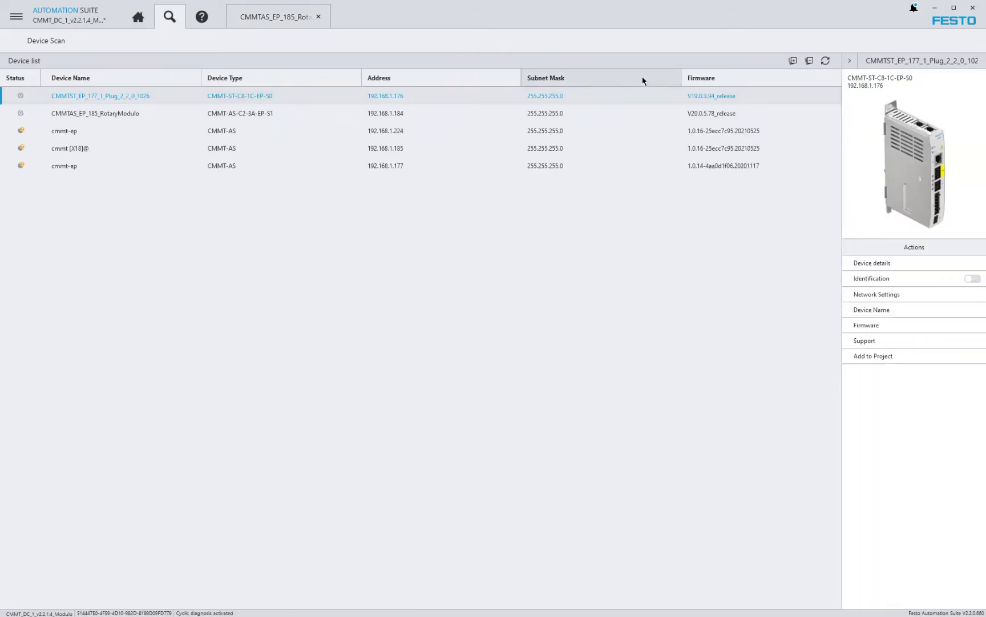
left_click(414, 117)
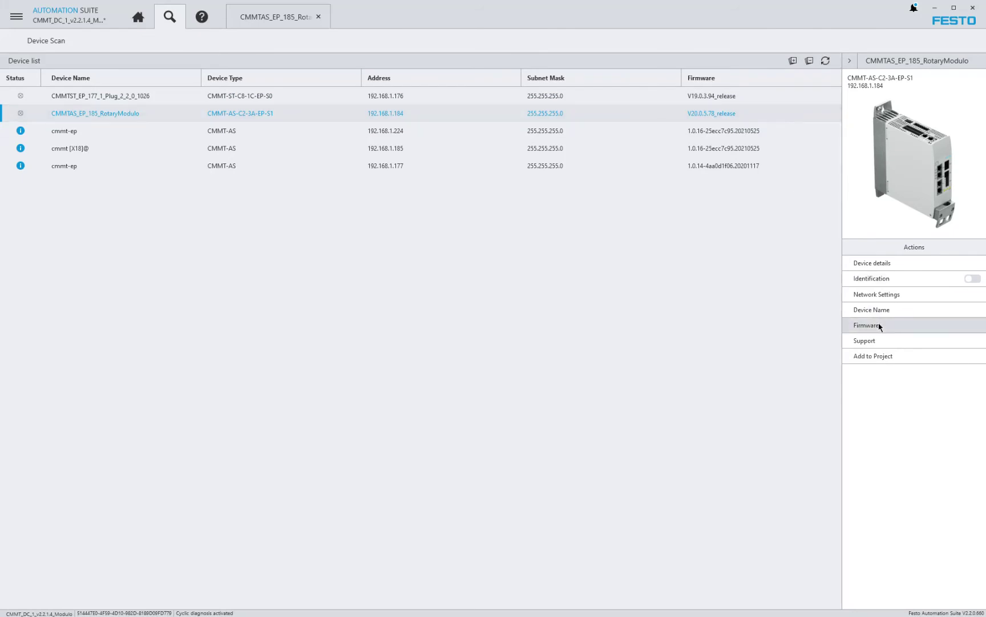
left_click(20, 12)
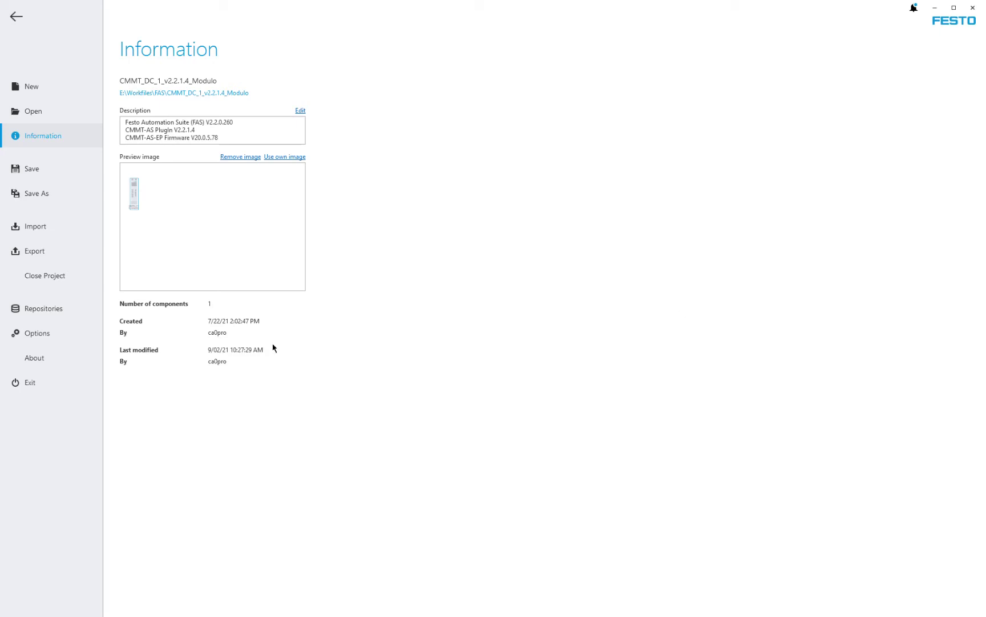
left_click(43, 311)
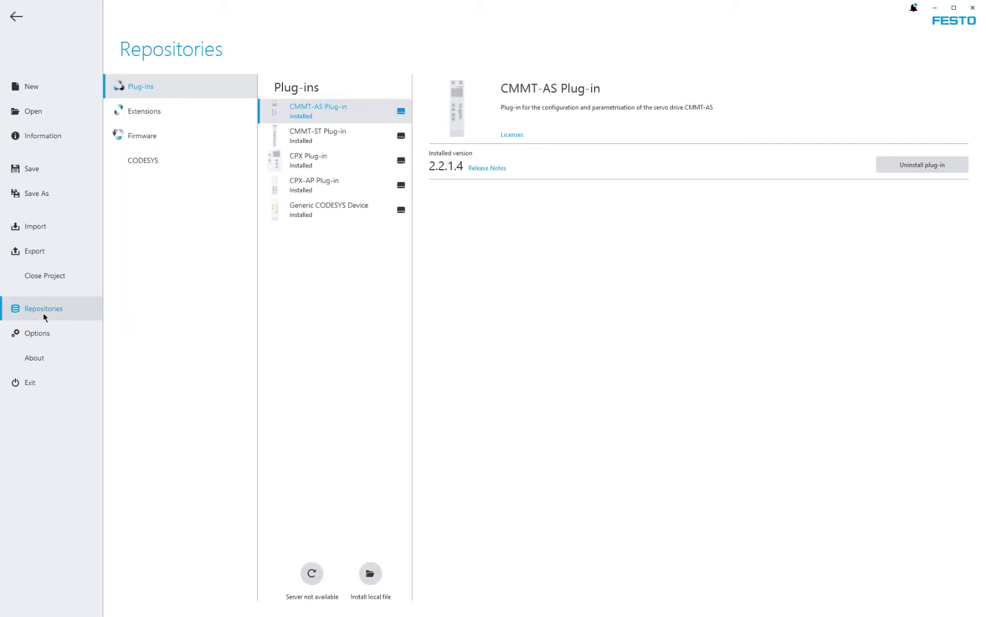
left_click(161, 129)
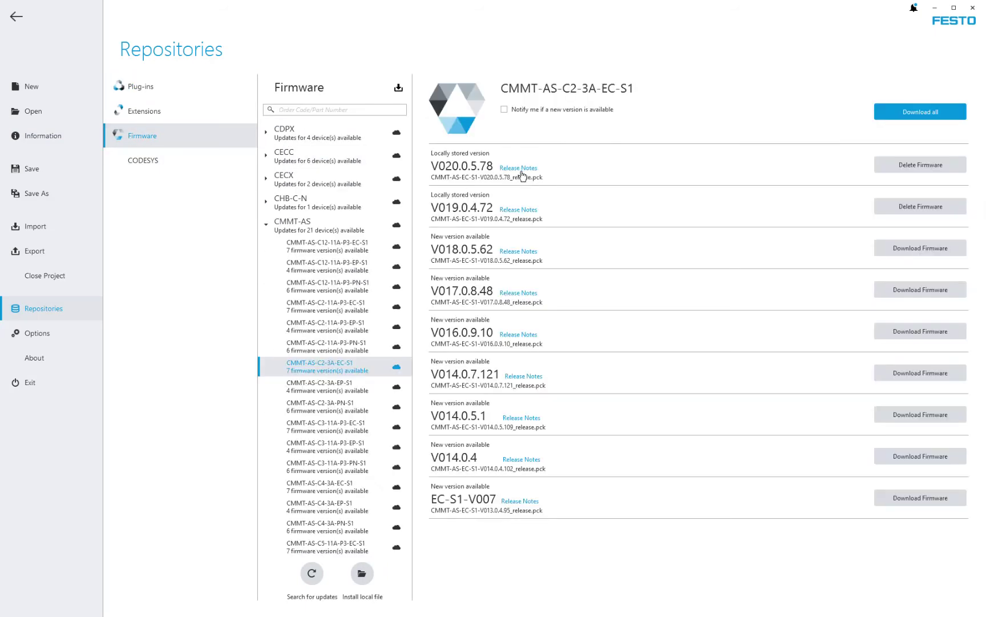
left_click(517, 168)
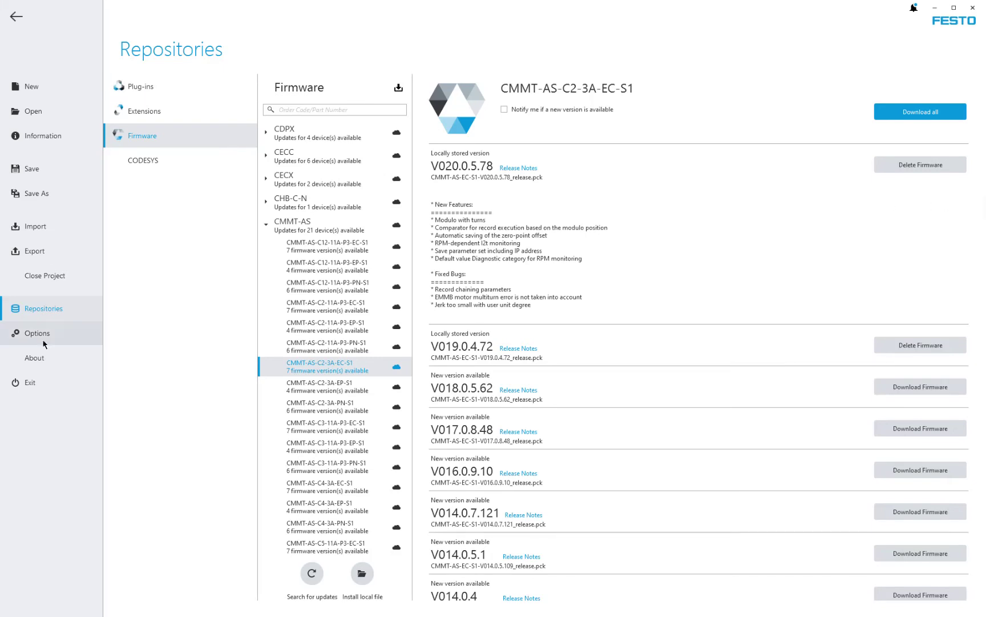
Check the installed version of the CMMT-AS plug-in and of the Festo Automation Suite itself.
left_click(141, 92)
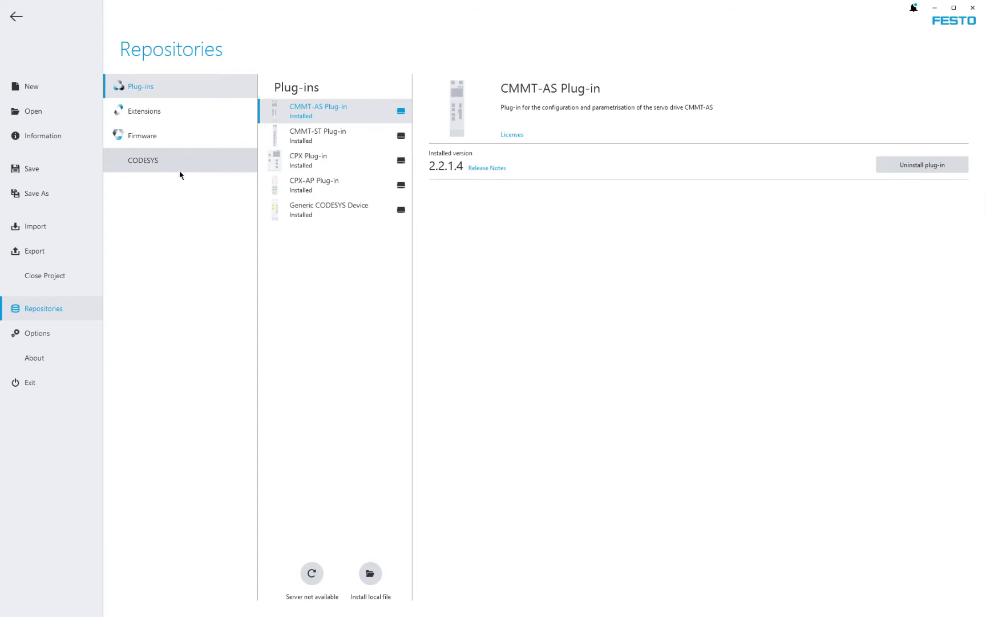
left_click(43, 352)
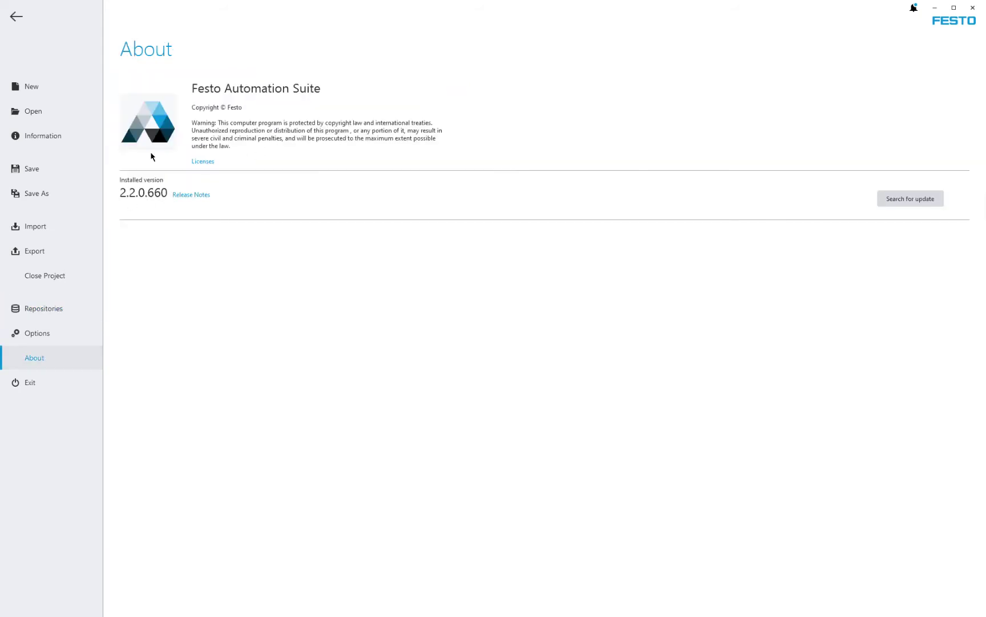
left_click(16, 16)
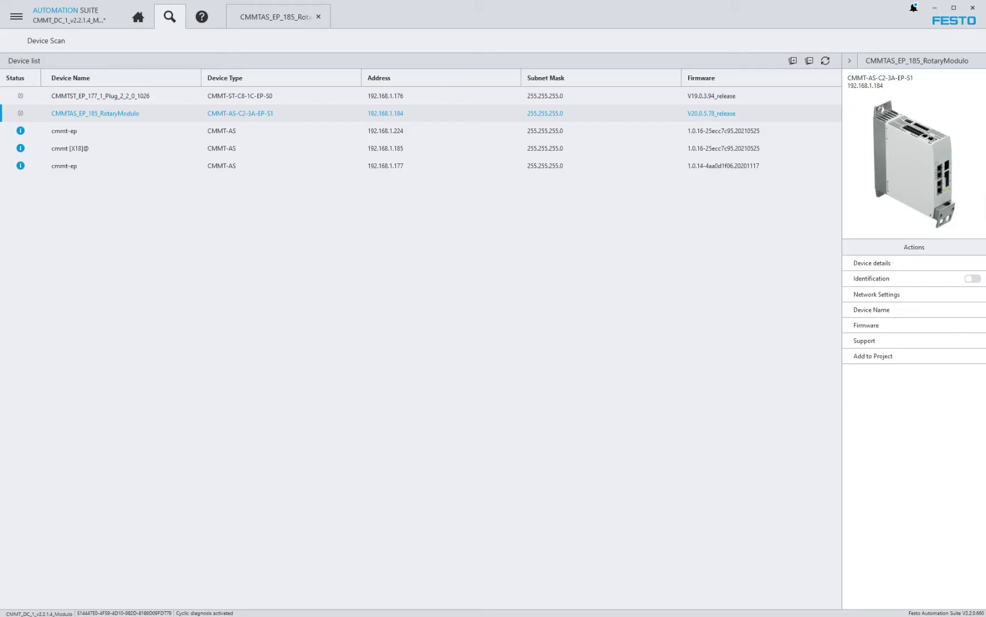
Review the RotaryModulo drive's record table and the positioning types available for record 4, Relative 460, without changing it.
left_click(262, 24)
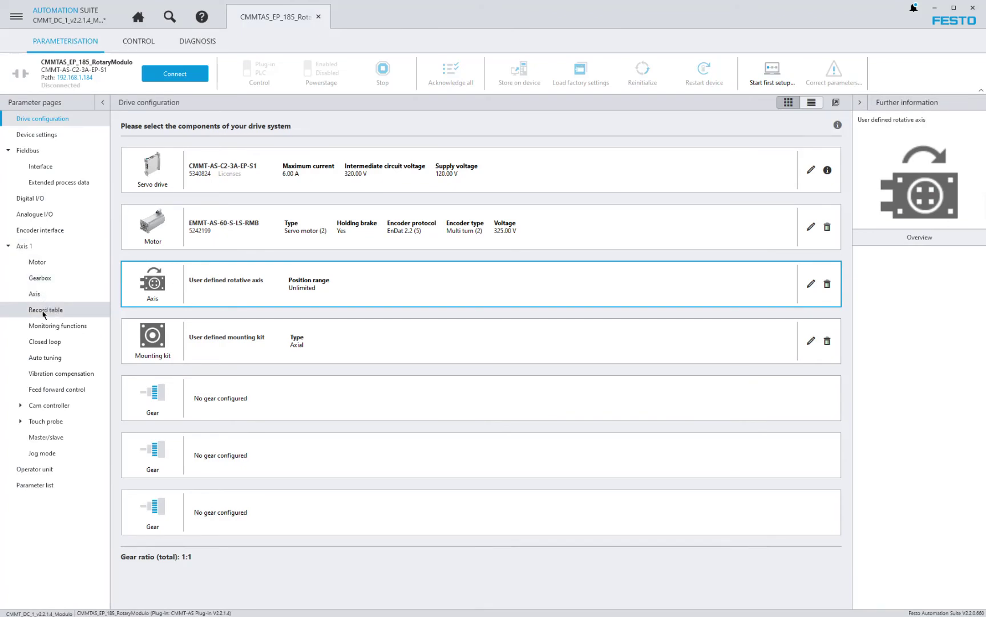
left_click(44, 312)
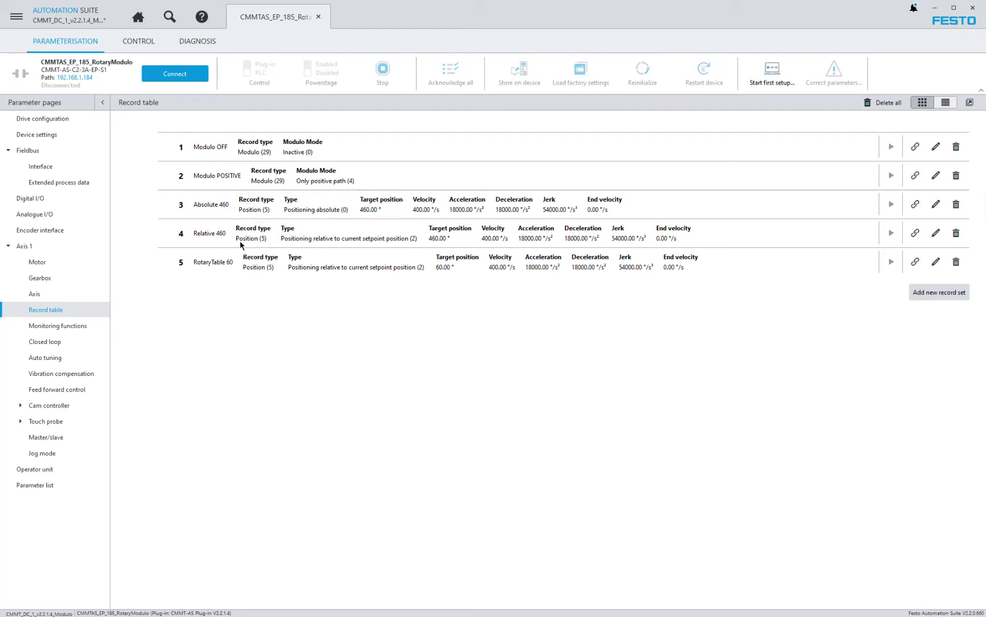
left_click(937, 233)
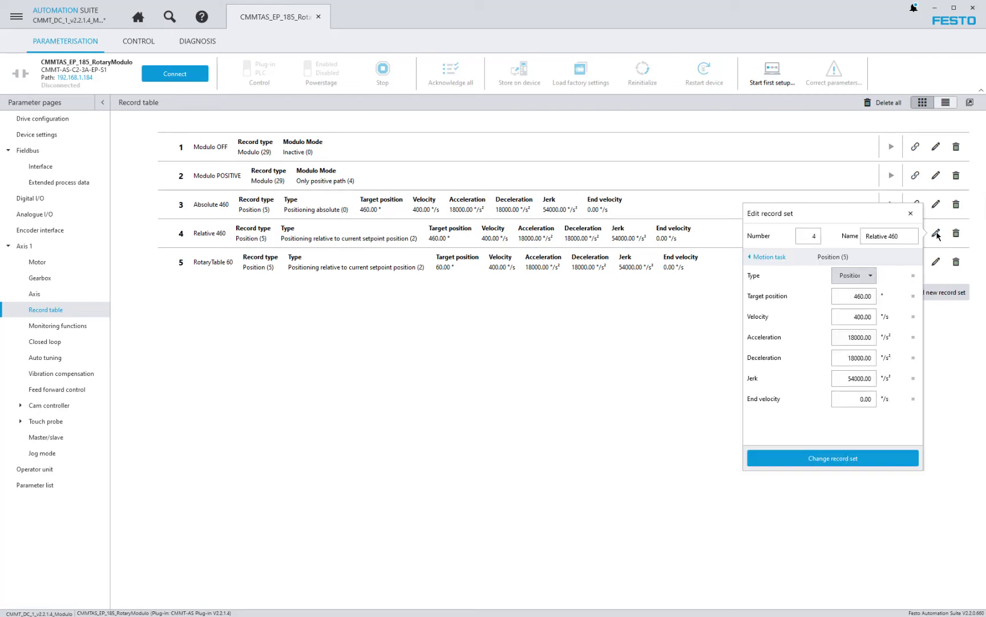
left_click(875, 276)
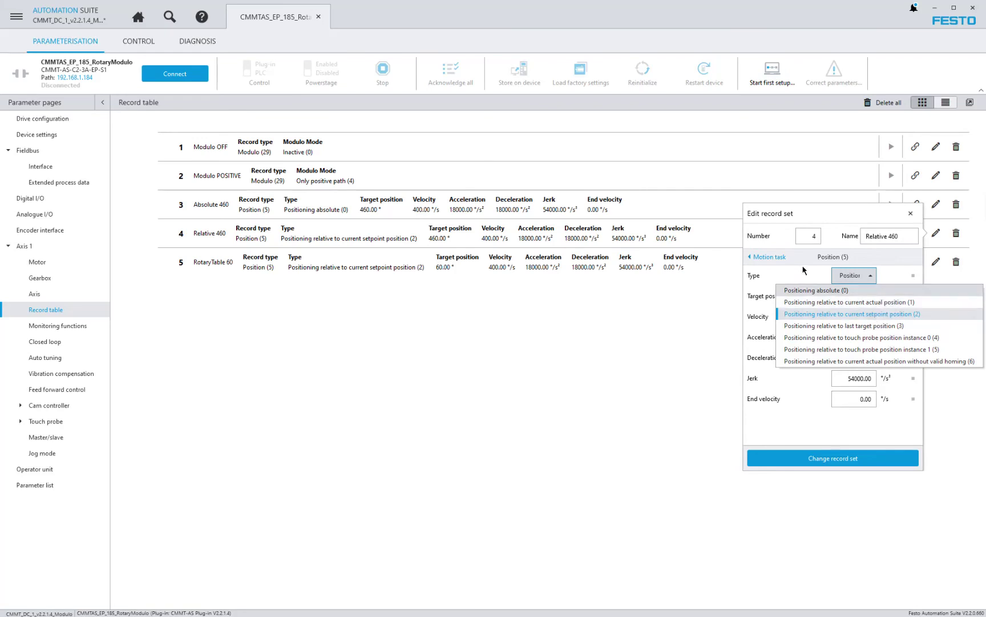
left_click(834, 218)
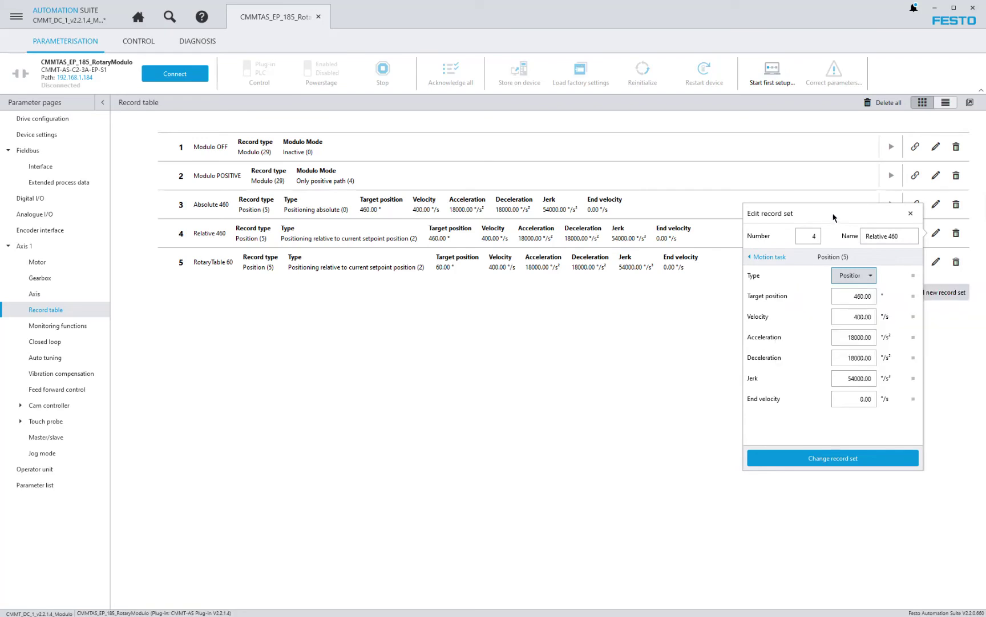
left_click(911, 213)
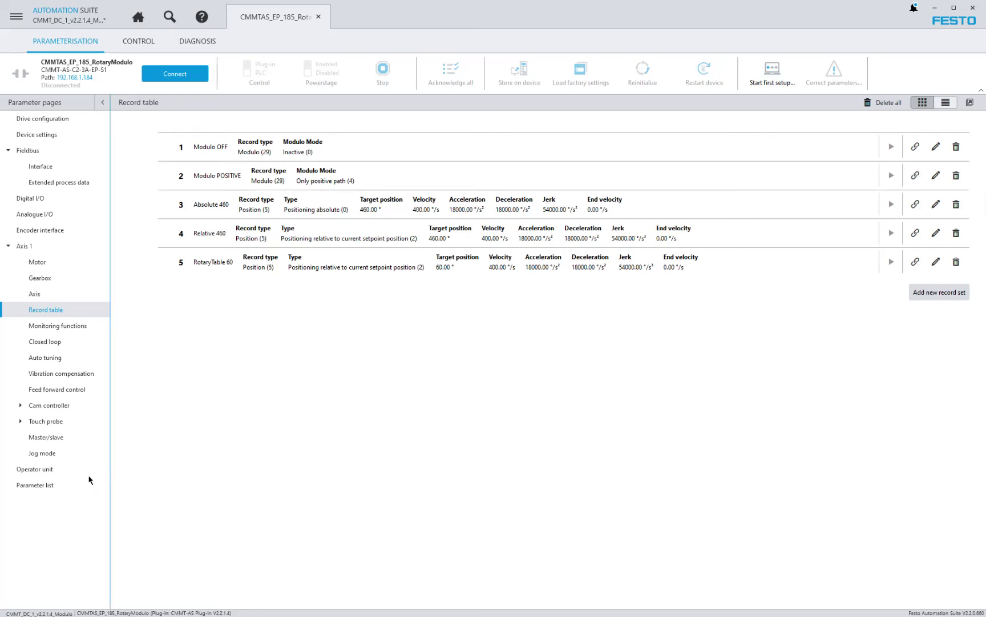
Search the drive's parameter list for "modulo" and look through the matching groups down to Extended Modulo Mode.
left_click(28, 489)
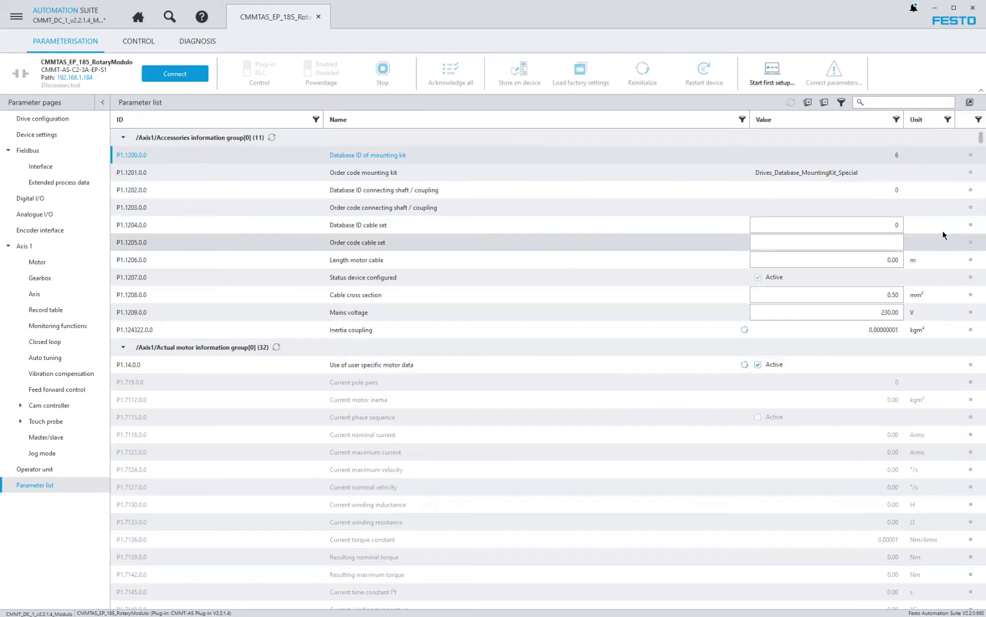
left_click(904, 101)
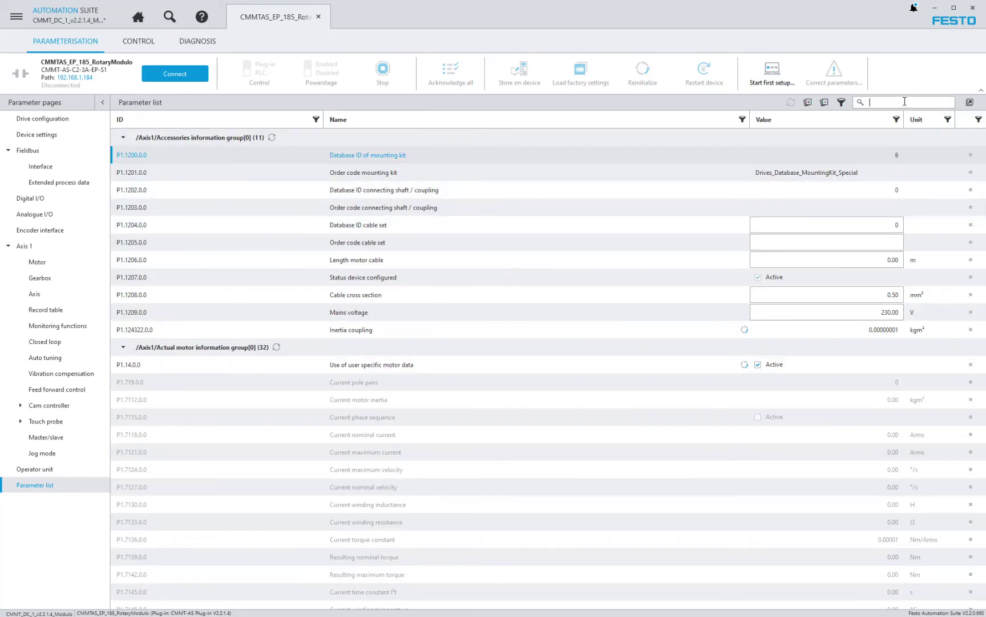
type("modulo")
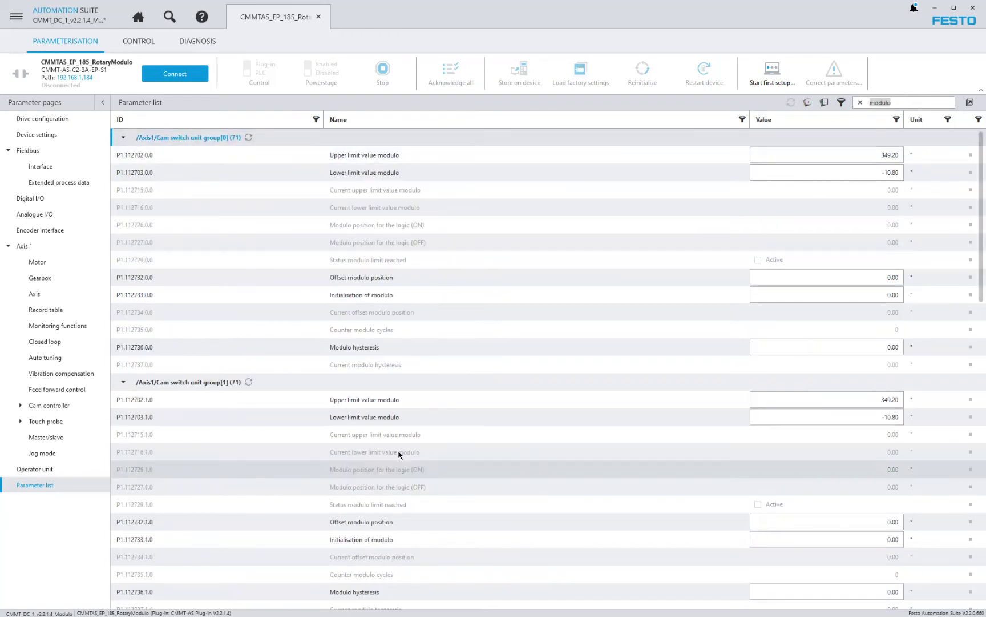
left_click_drag(983, 173, 984, 357)
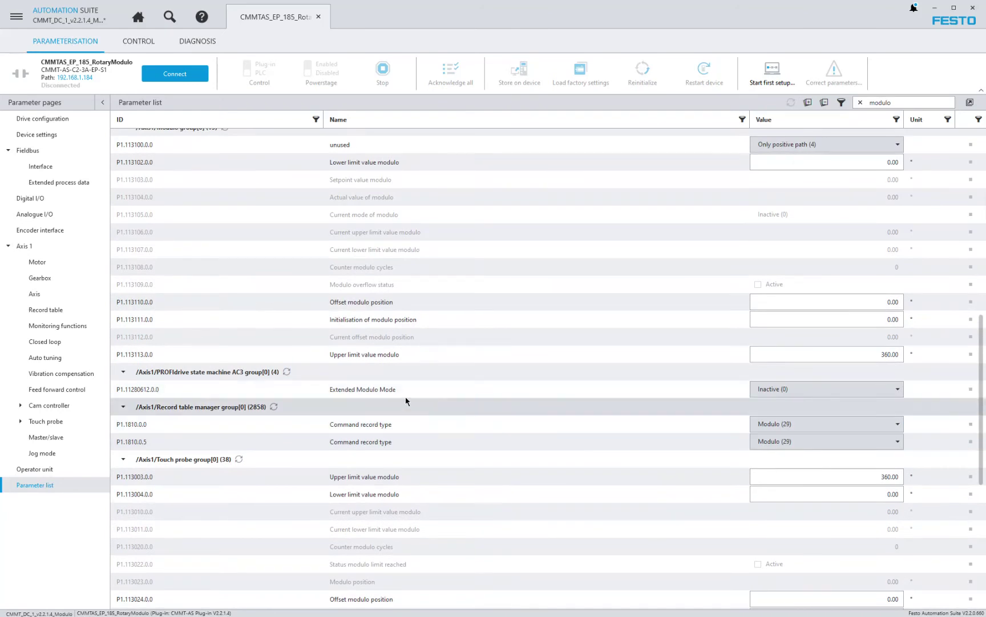
Examine the available options and the parameter description of Extended Modulo Mode without changing its value.
left_click(897, 391)
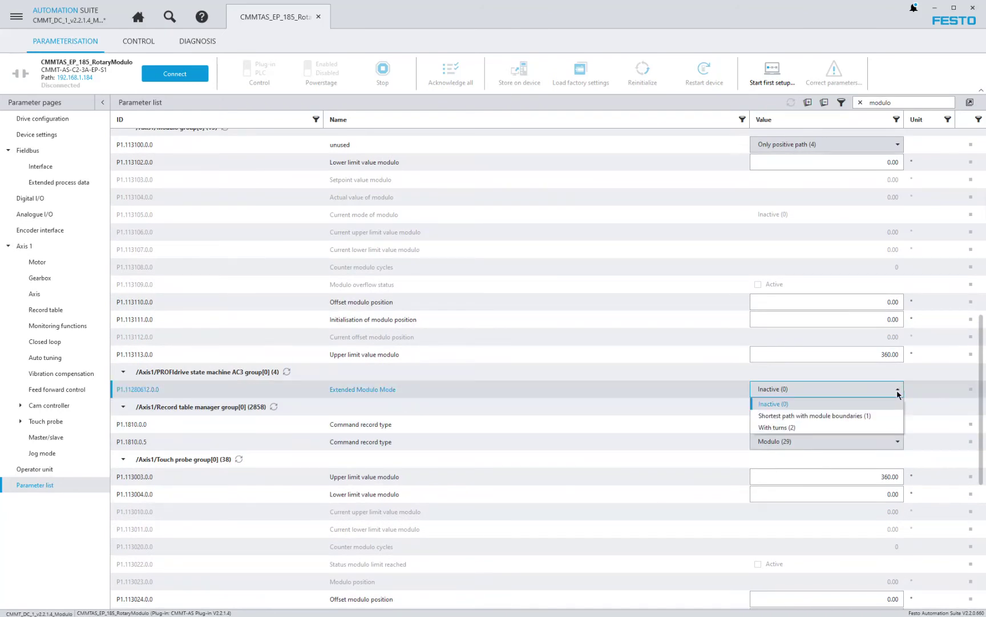
left_click(971, 391)
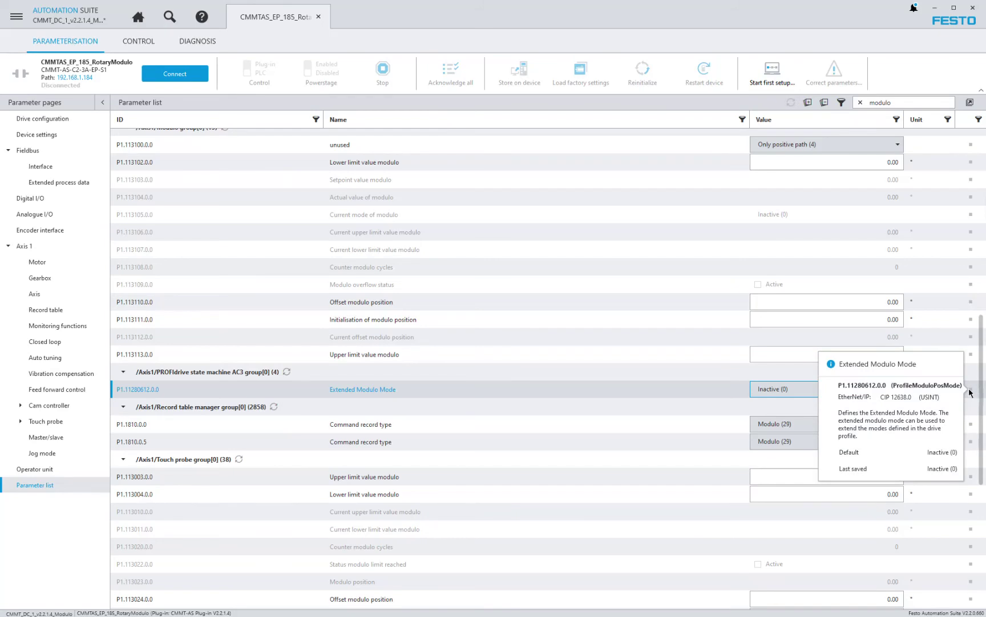
left_click(900, 390)
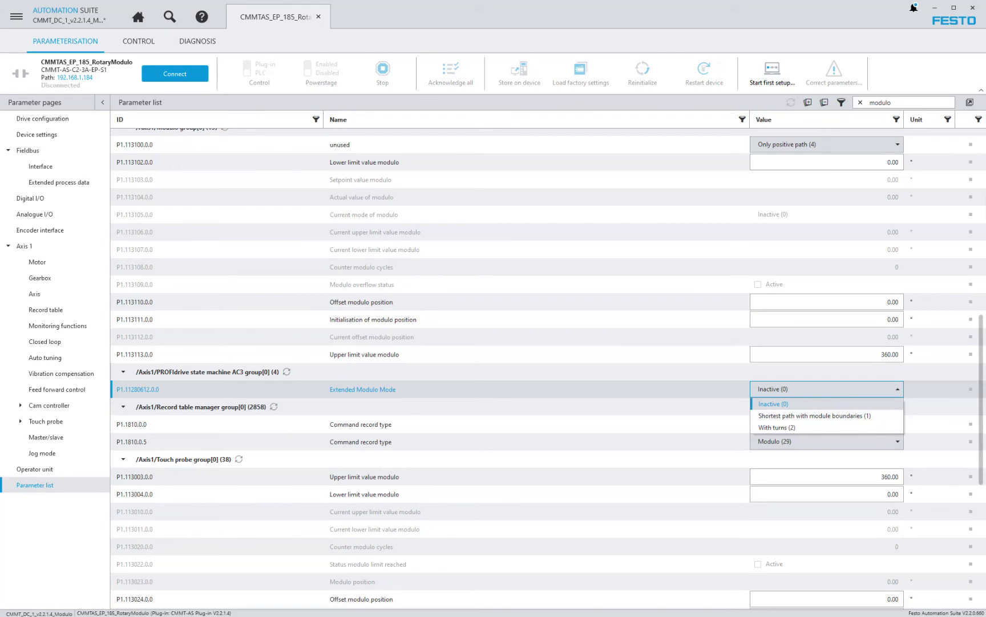
key("Escape")
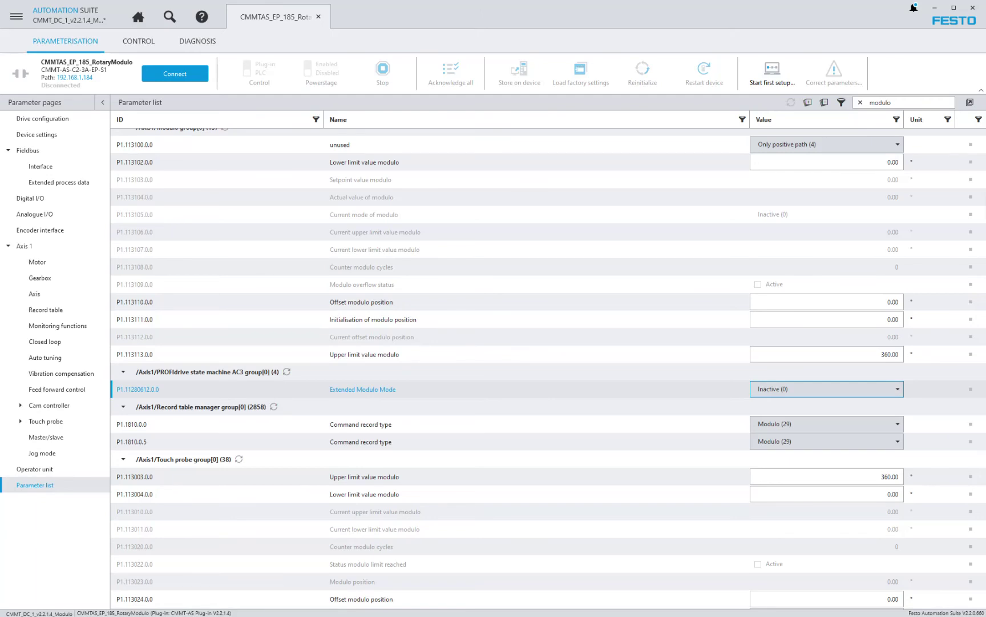
Filter the parameter list for "modulo mode" and replace that filter with "axis1/modulo".
type("mode")
left_click(845, 108)
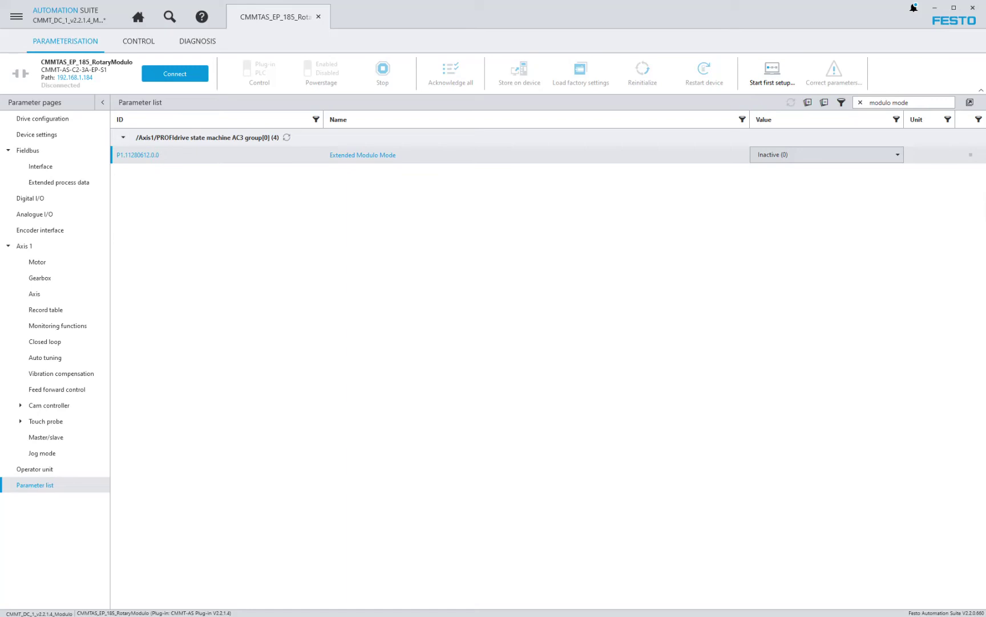
key("BackSpace")
key("BackSpace")
key("BackSpace")
key("BackSpace")
key("BackSpace")
key("Home")
type("axis1/")
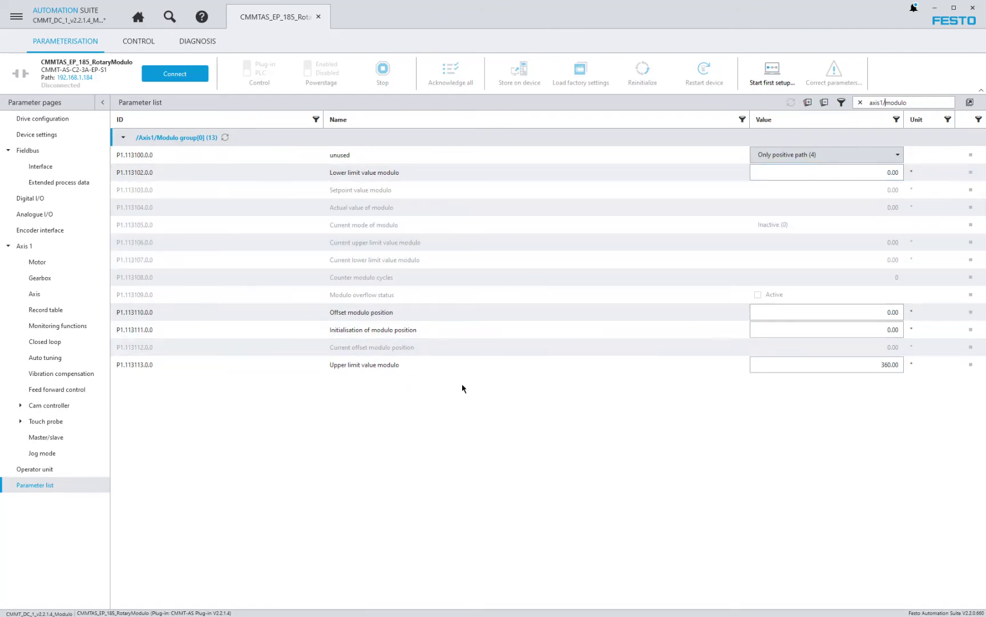
Select the Upper limit value modulo parameter of Axis1 and view its parameter information.
left_click(870, 367)
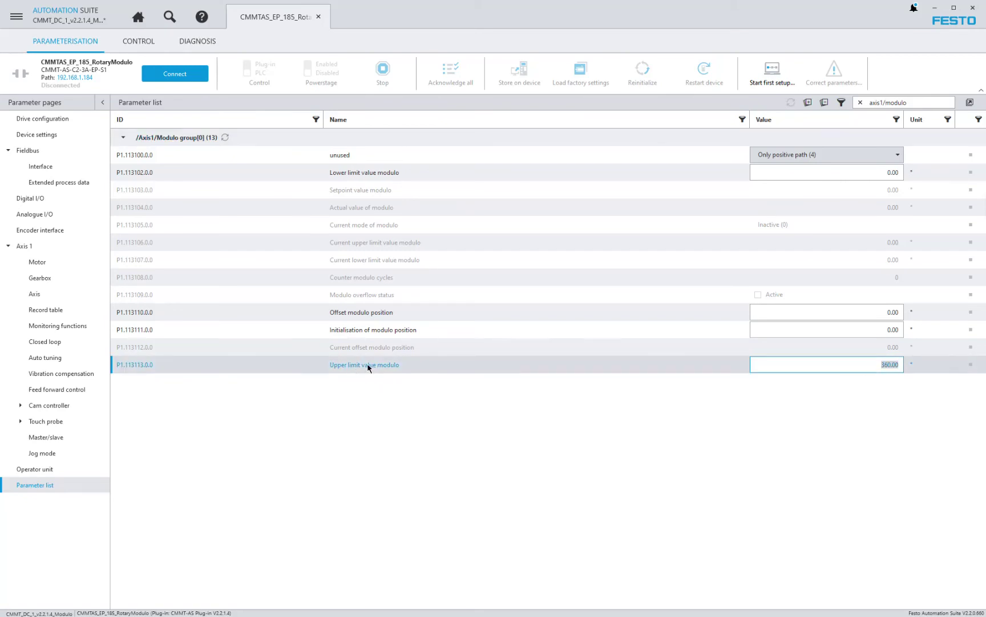
mouse_move(971, 366)
key("Return")
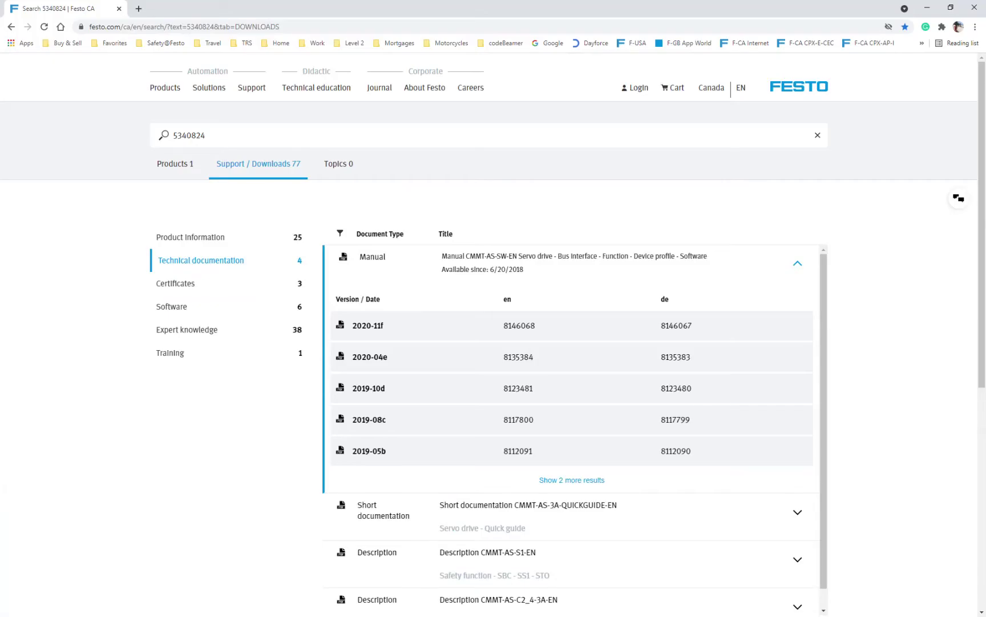
On the Festo website in Chrome, locate version 2020-11f of the CMMT-AS-SW-EN manual among the downloads for part 5340824.
left_click(282, 134)
left_click_drag(500, 258, 496, 258)
left_click(354, 326)
triple_click(386, 335)
Switch to the CMMT-AS-SW manual in Nitro Pro and enlarge section 7.3 Modulo operation for reading.
key("alt+Tab")
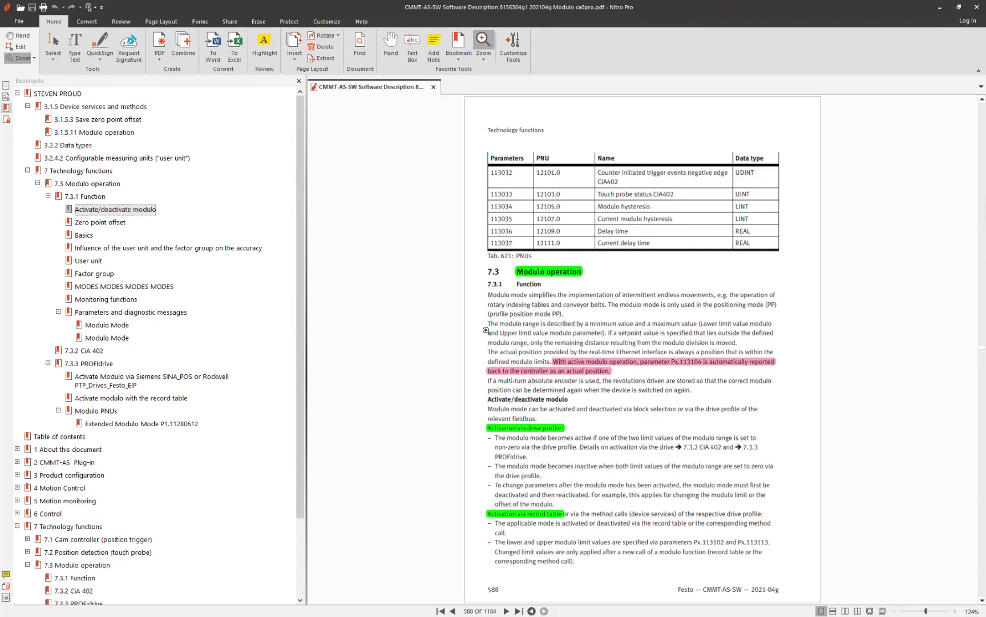
left_click(675, 360)
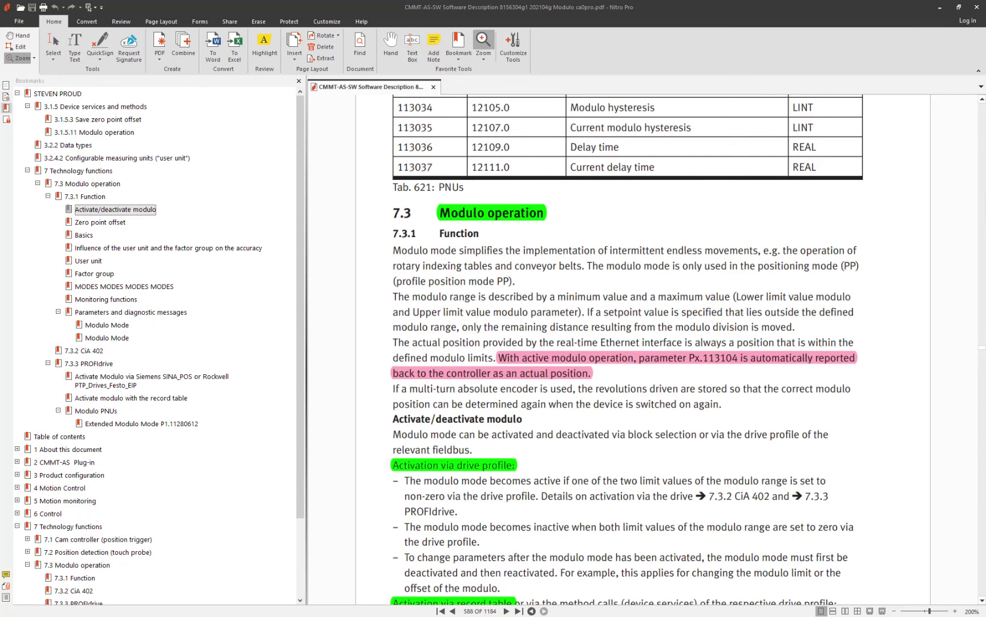
Switch to Festo Automation Suite and Logix Designer, and select the ActPosition value of the PTP_Drives_Festo_EIP block.
key("alt+Tab")
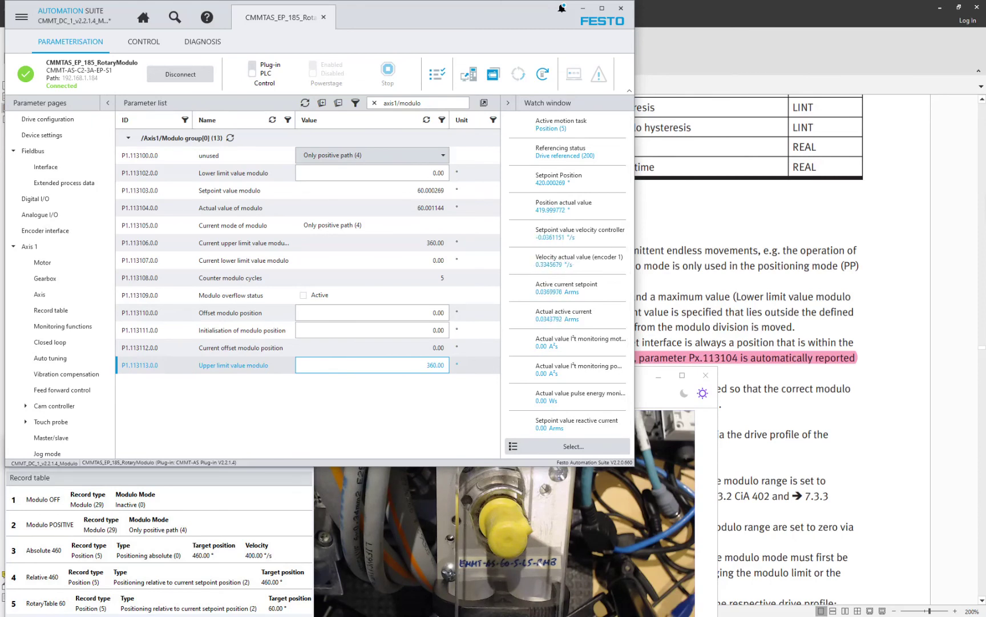
key("alt+Tab")
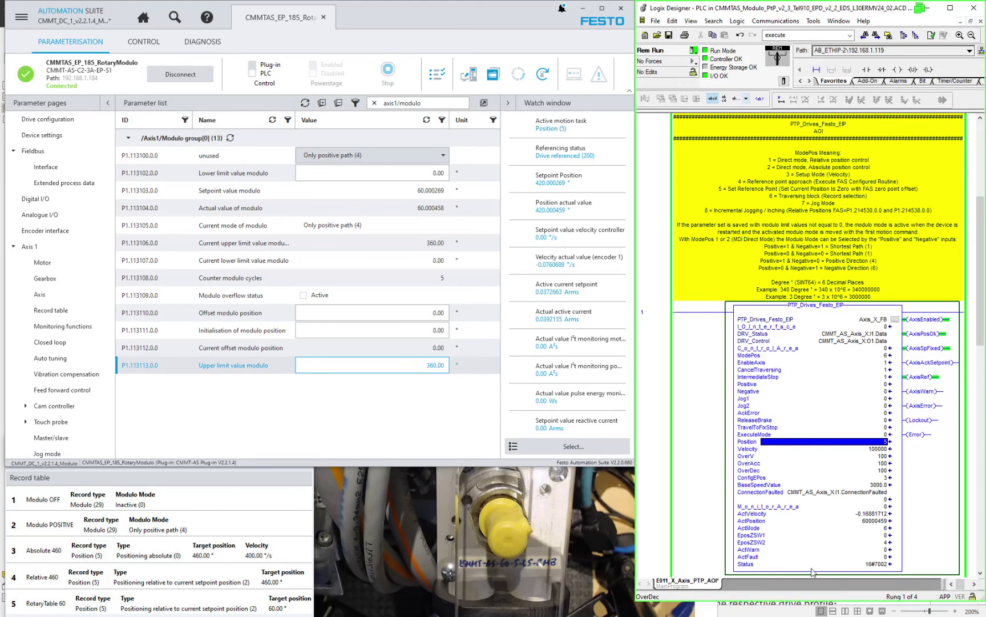
left_click(877, 520)
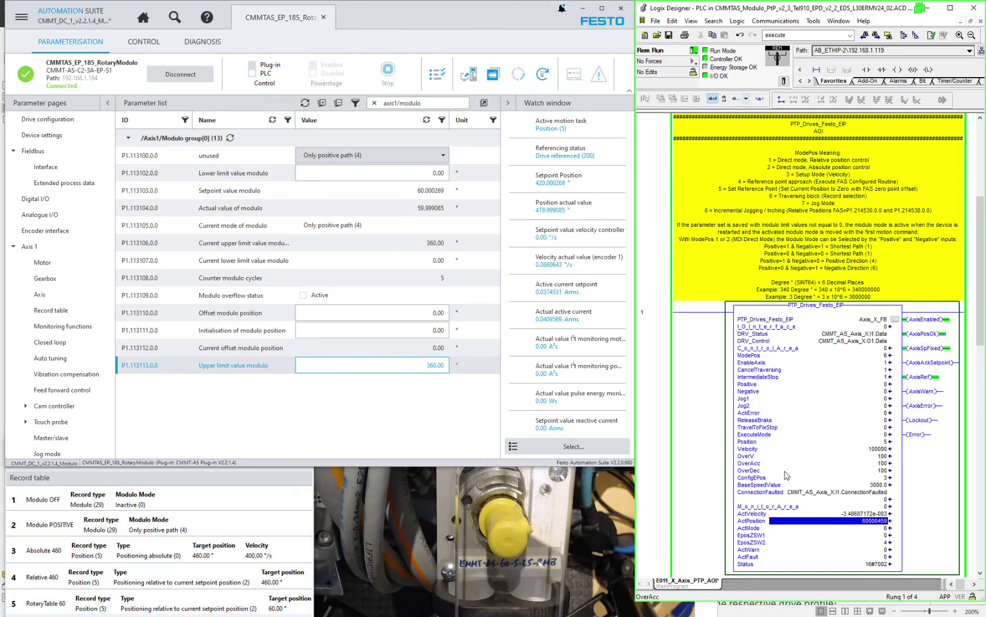
Select the Actual value of modulo parameter, and view section 7.3.1 and the Modulo modes table of the CMMT-AS-SW manual in Nitro Pro.
mouse_move(872, 527)
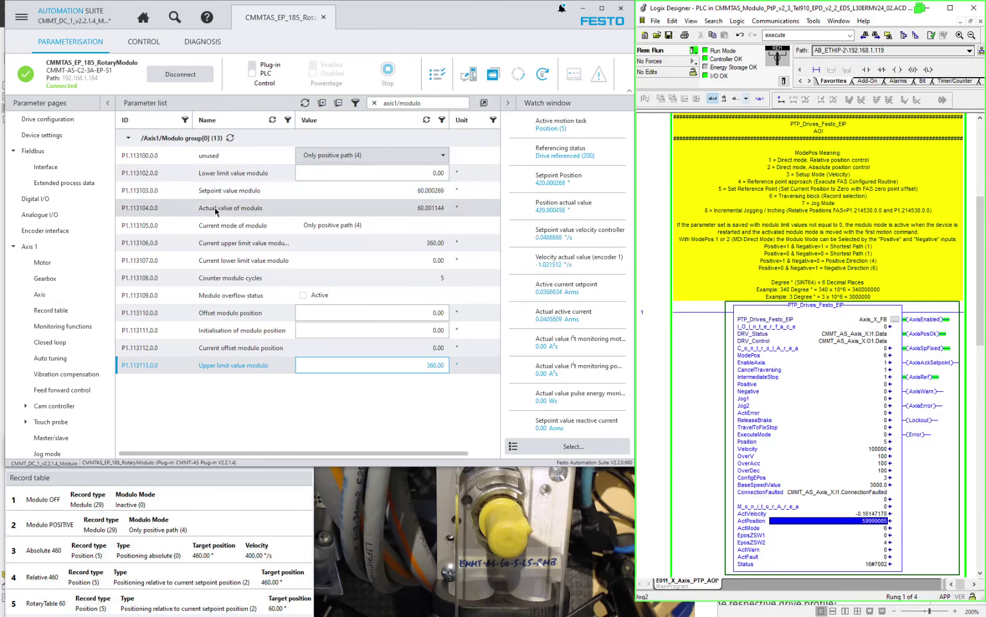
left_click(417, 209)
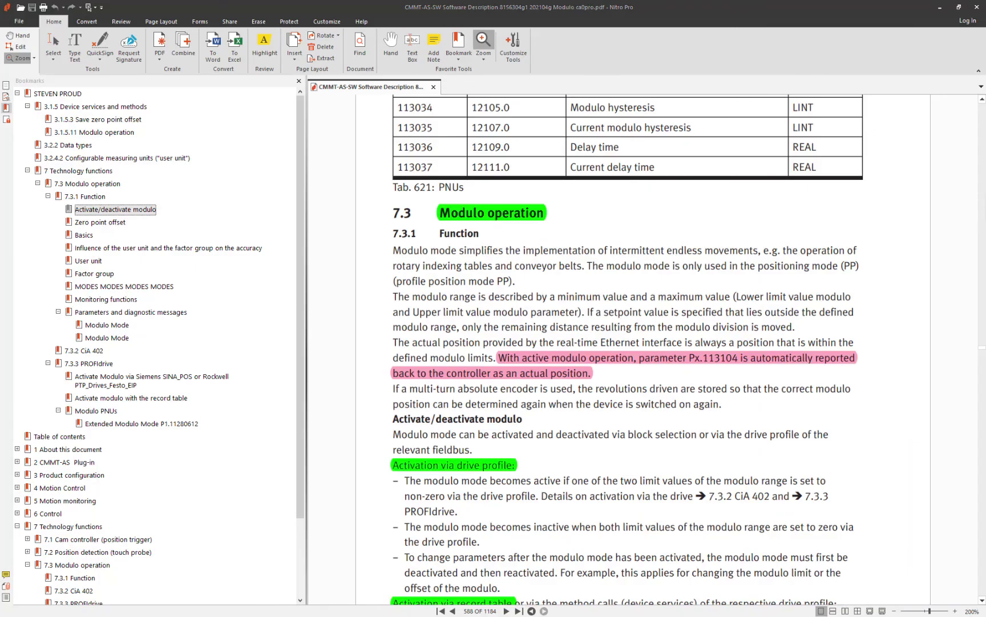
scroll(883, 314, "down", 2)
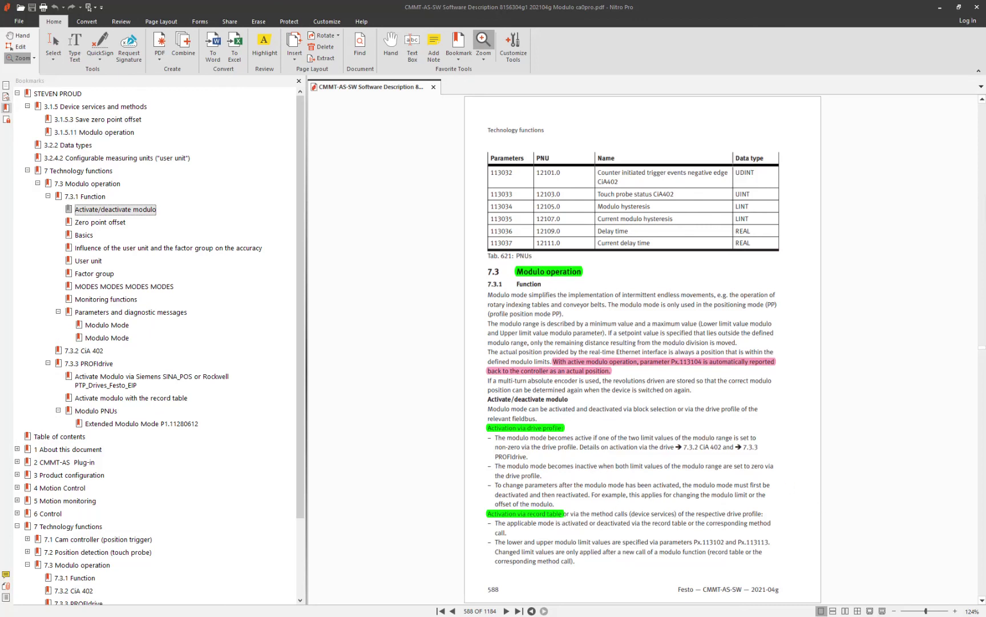
key("Up")
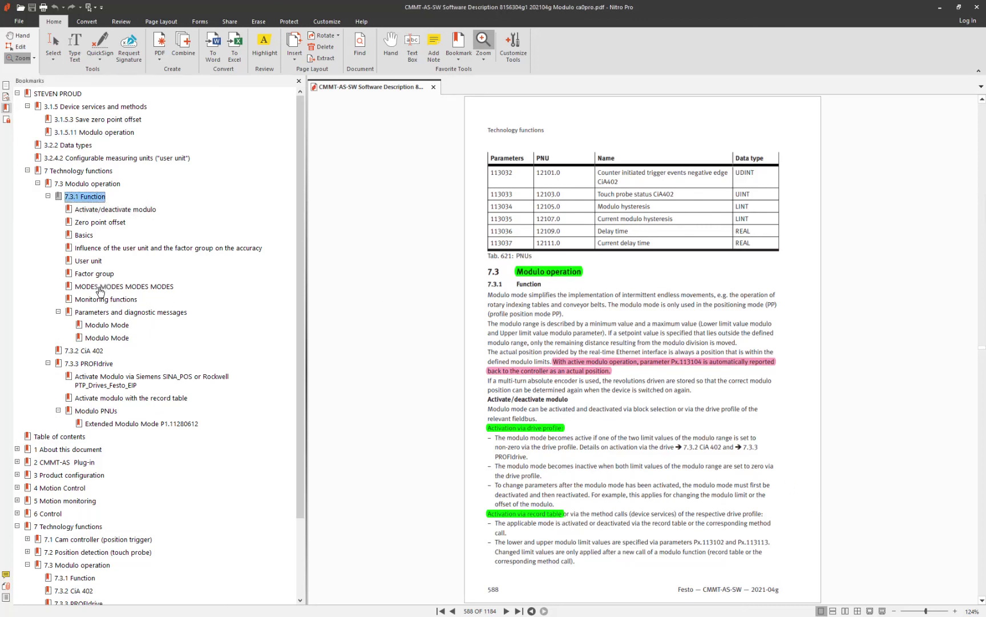
left_click(100, 287)
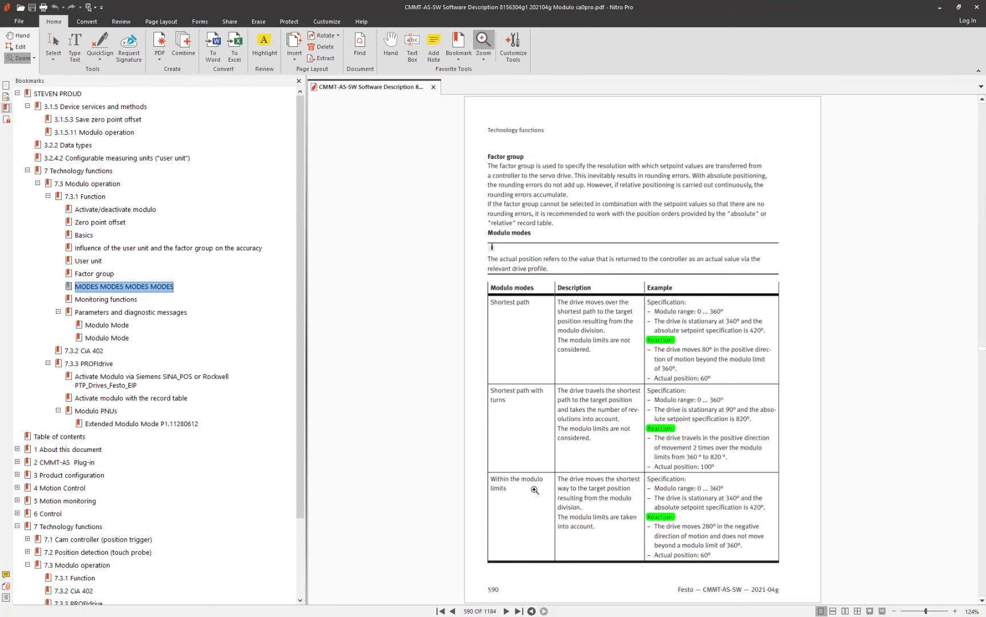
scroll(579, 525, "down", 3)
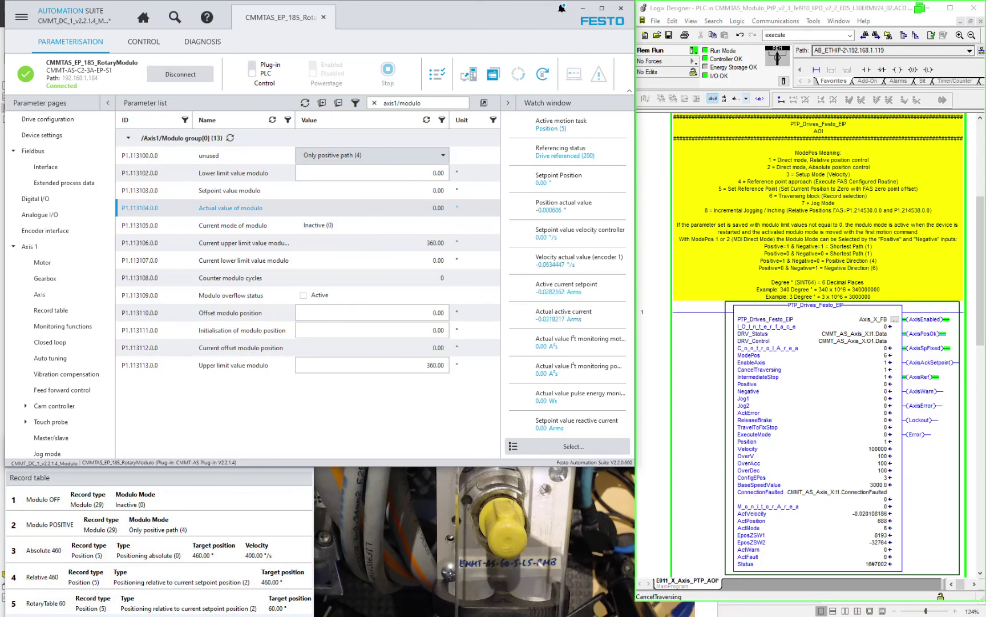
Switch to Logix Designer and set ModePos to 6 and Position to 2 on the PTP_Drives_Festo_EIP block.
double_click(885, 355)
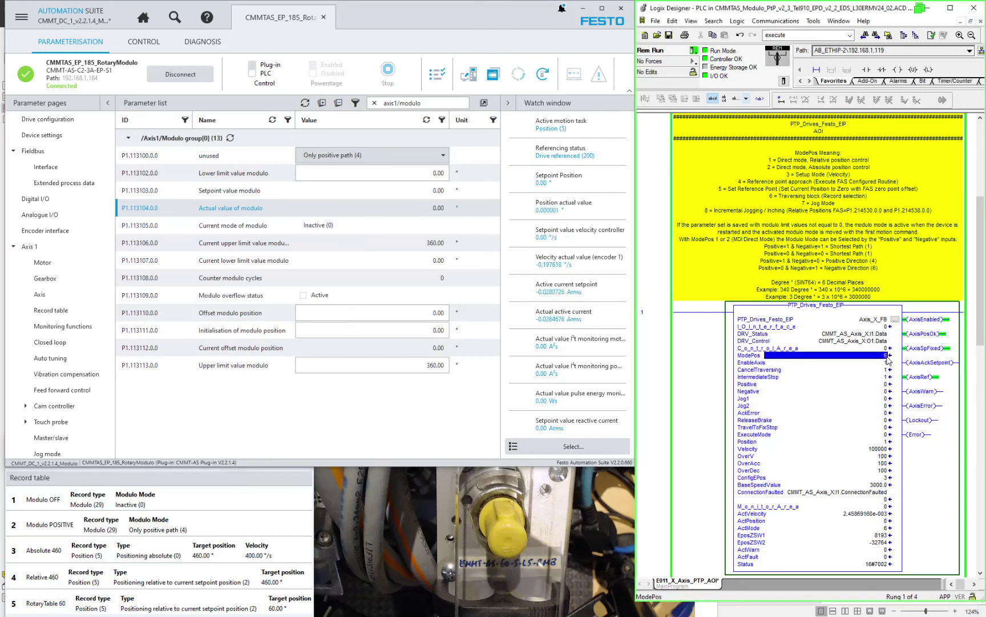
type("6")
double_click(886, 442)
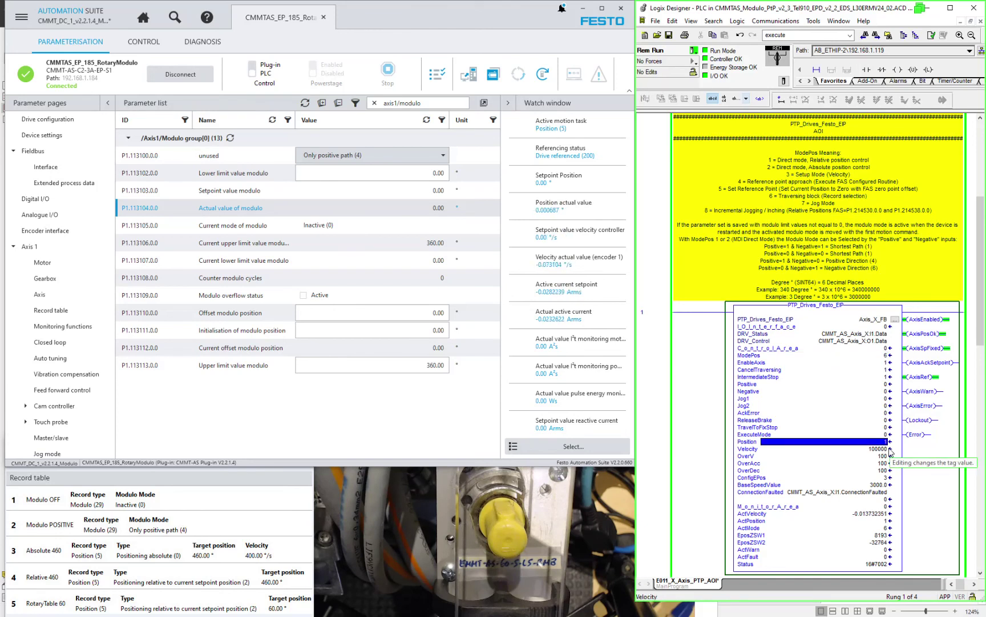
type("2")
key("Return")
double_click(886, 448)
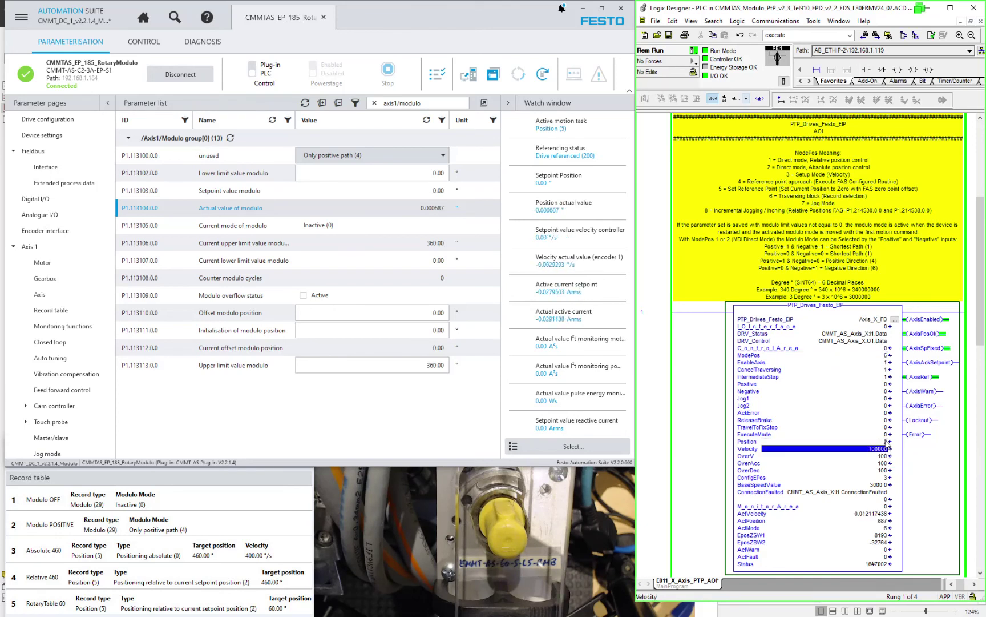
Set ExecuteMode to 1 on the PTP_Drives_Festo_EIP block to execute record 2, Modulo POSITIVE.
double_click(886, 434)
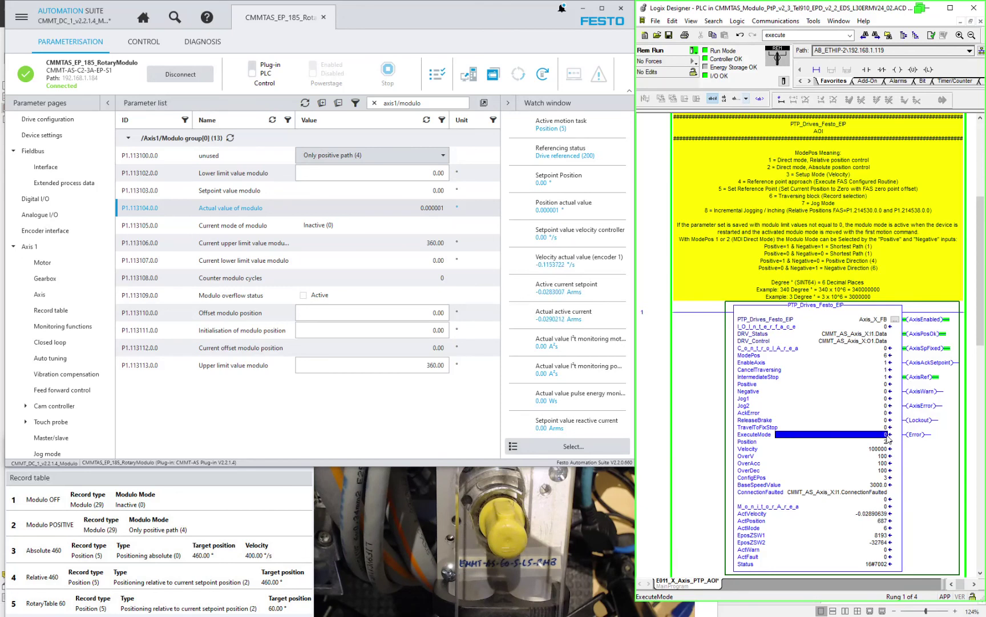
type("1")
key("Return")
double_click(888, 442)
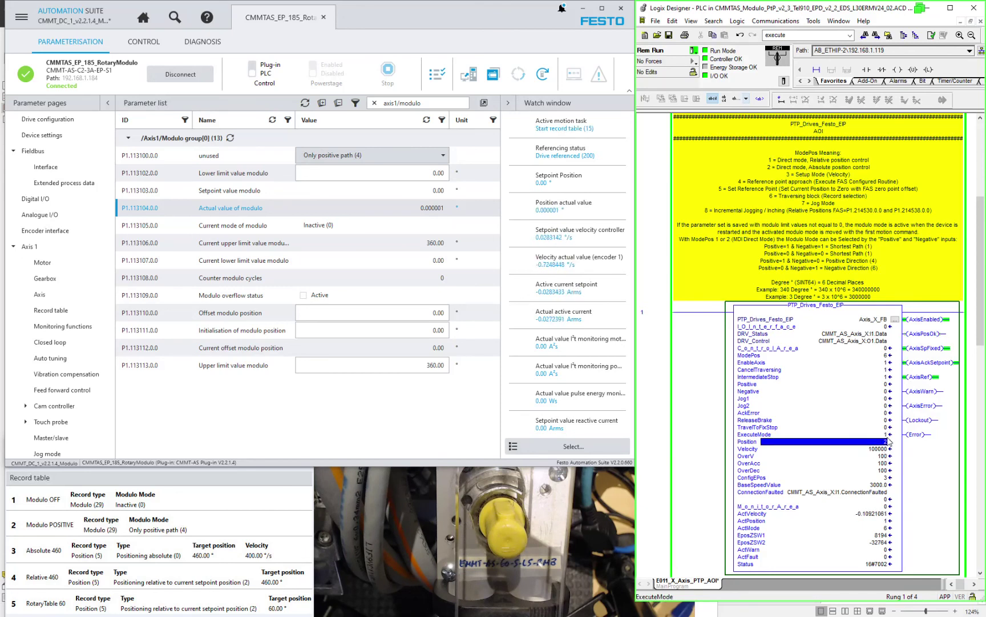
In the Festo Automation Suite parameter list, check the Current mode of modulo and the Upper limit value modulo.
left_click(329, 228)
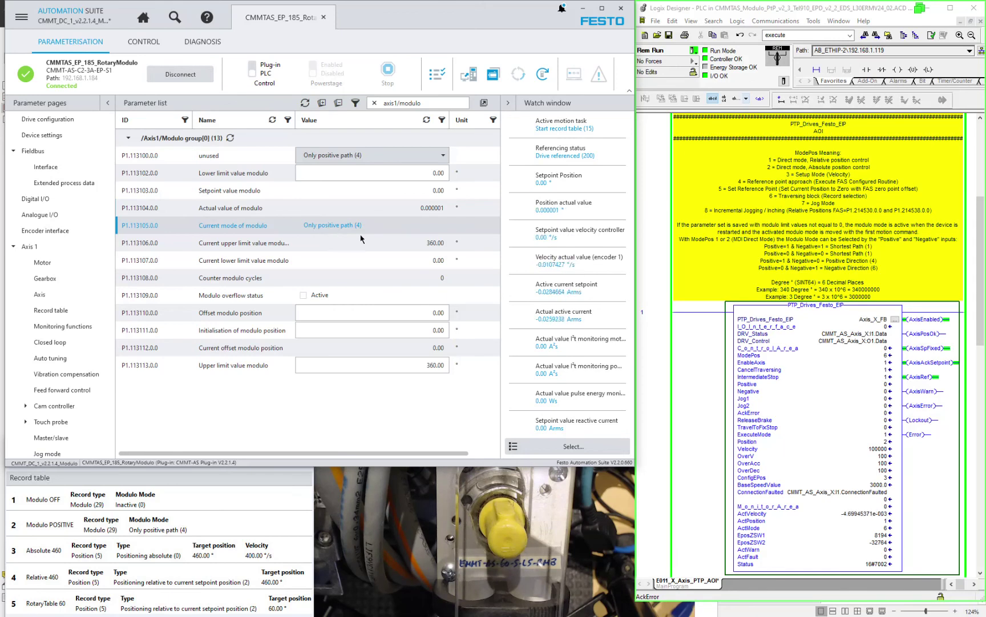
left_click(856, 434)
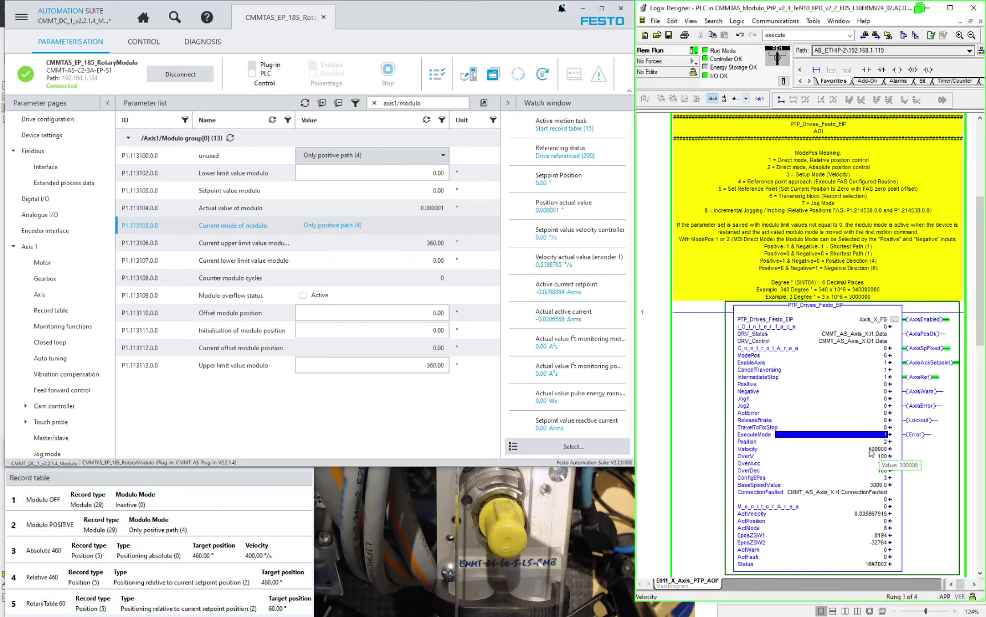
left_click(419, 365)
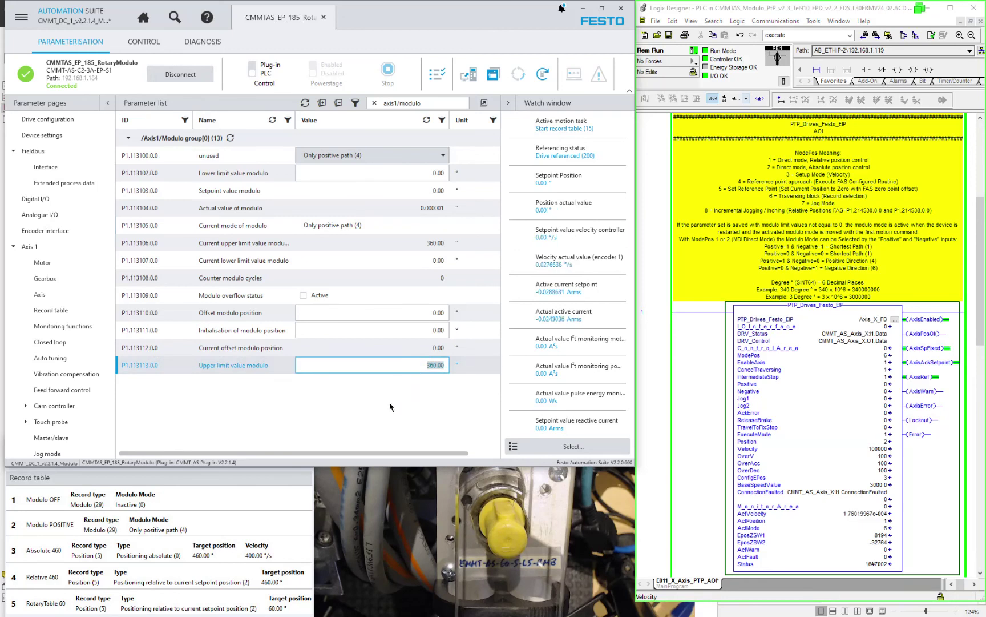
Reset ExecuteMode to 0 on the PTP_Drives_Festo_EIP block in Logix Designer.
left_click(876, 436)
type("0")
key("Return")
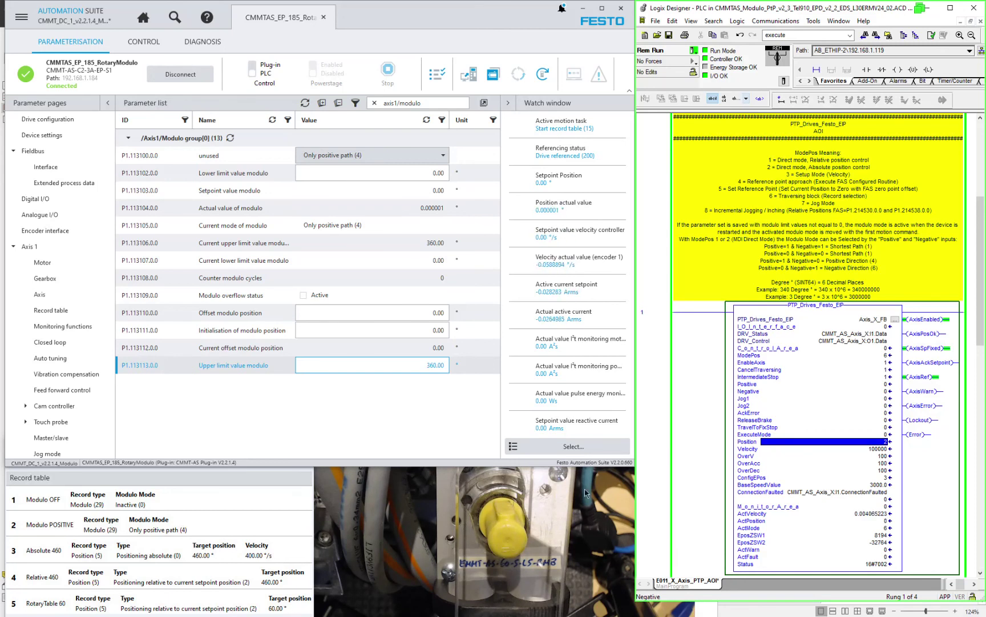
left_click(888, 435)
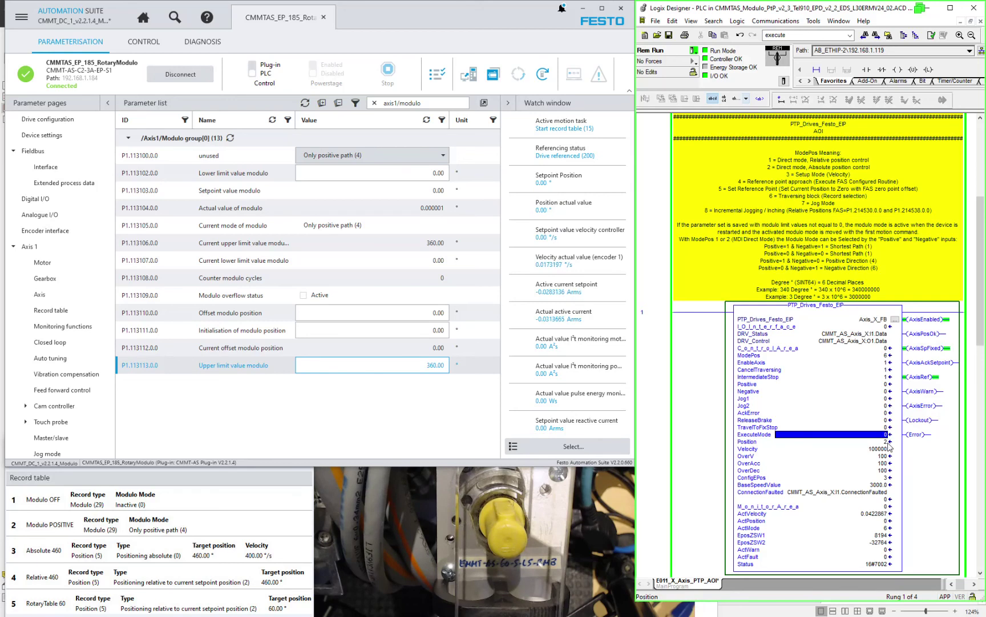
Set Position to 5 and ExecuteMode to 1 to run the RotaryTable 60 record.
left_click(887, 442)
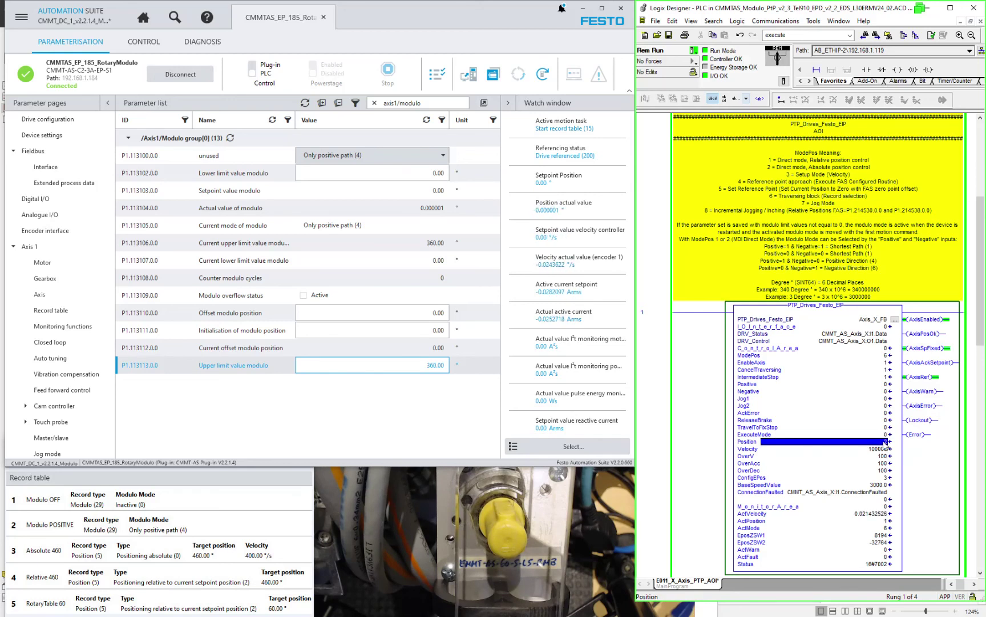
key("Down")
left_click(885, 436)
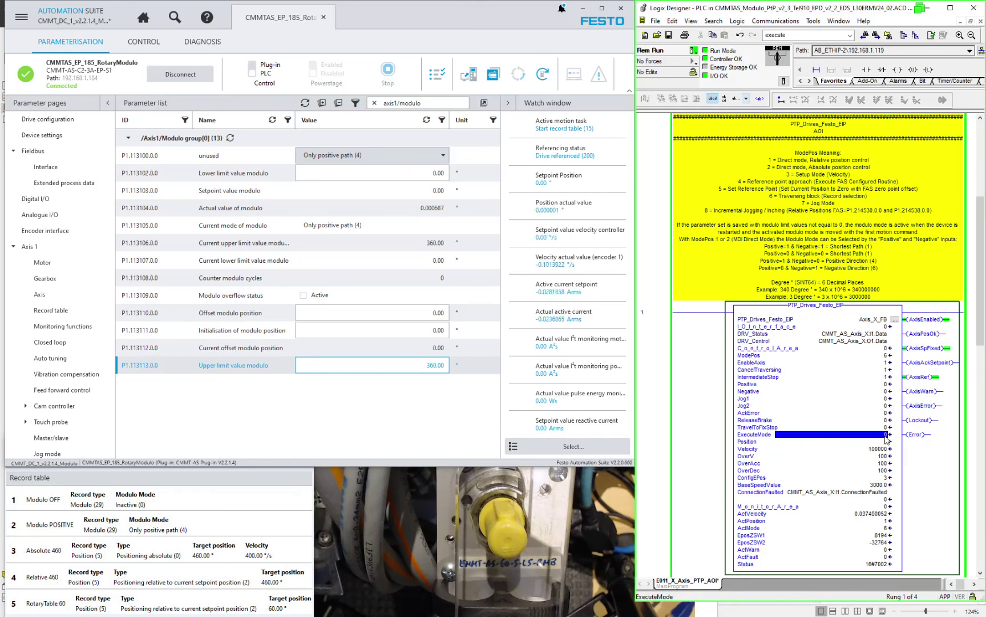
type("1")
key("Return")
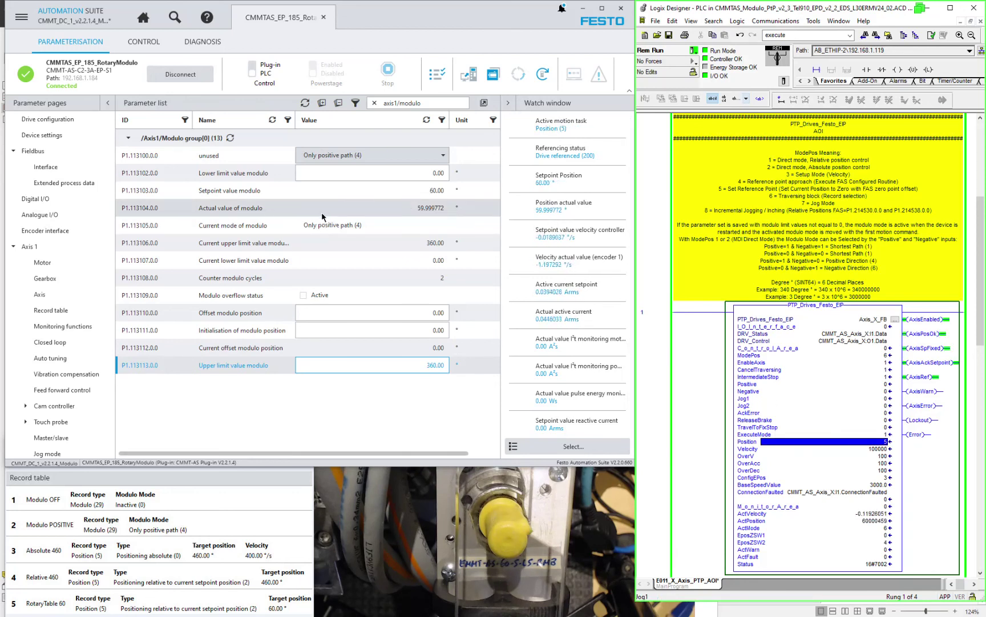
Select the block's ActPosition value, and retrigger ExecuteMode to index the axis to 120°.
left_click(864, 520)
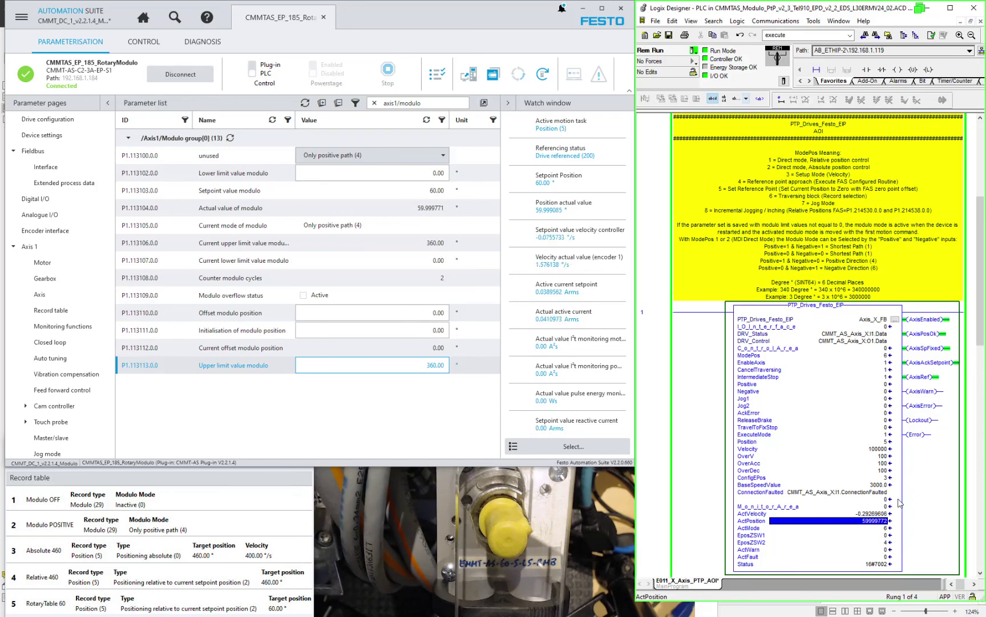
left_click(885, 435)
left_click(890, 443)
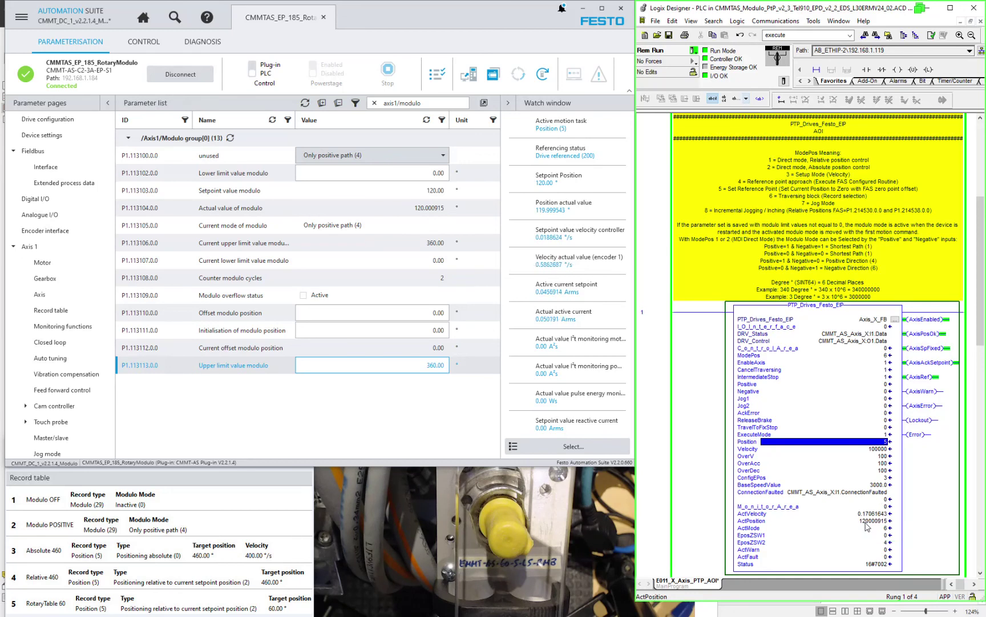
Reset ExecuteMode to 0 and set it back to 1 to index the axis to 180°.
left_click(885, 435)
type("0")
key("Return")
key("Up")
type("1")
key("Return")
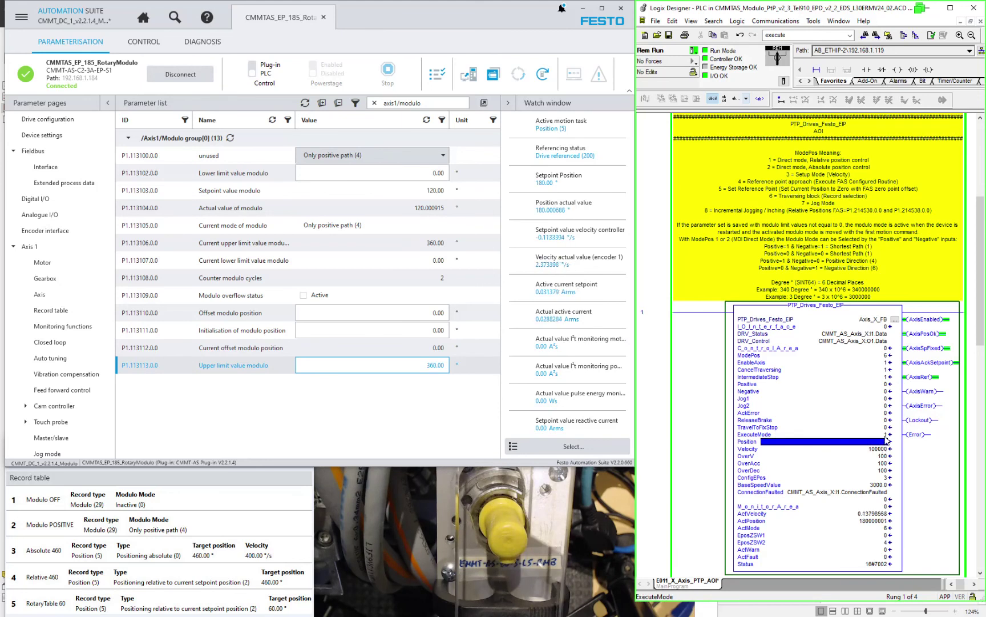
Run record 5 again by changing ExecuteMode to 0 and back to 1, moving the axis to 240°.
left_click(886, 436)
type("0")
key("Return")
type("1")
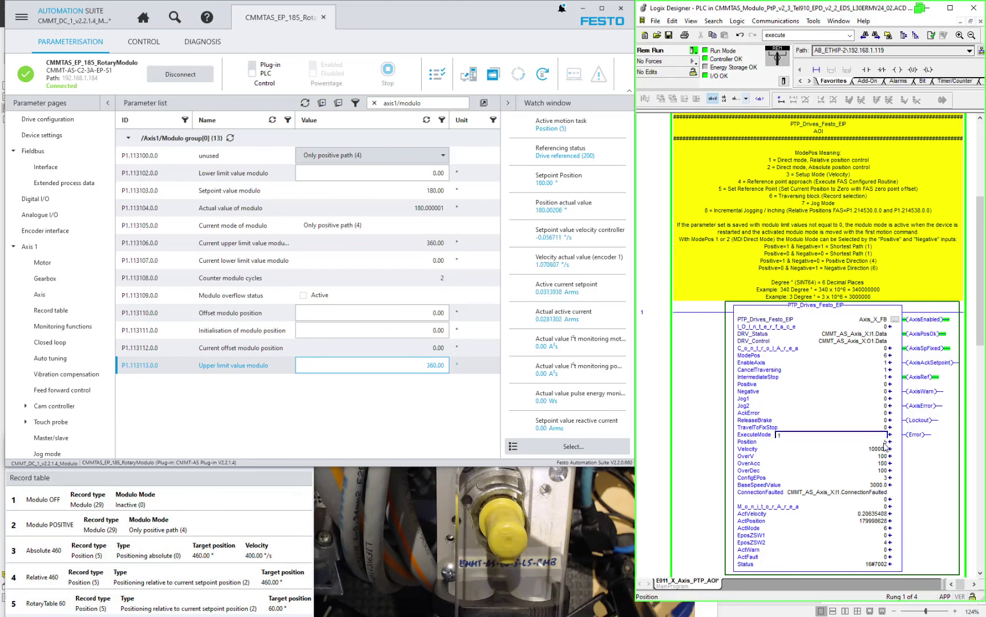
key("Return")
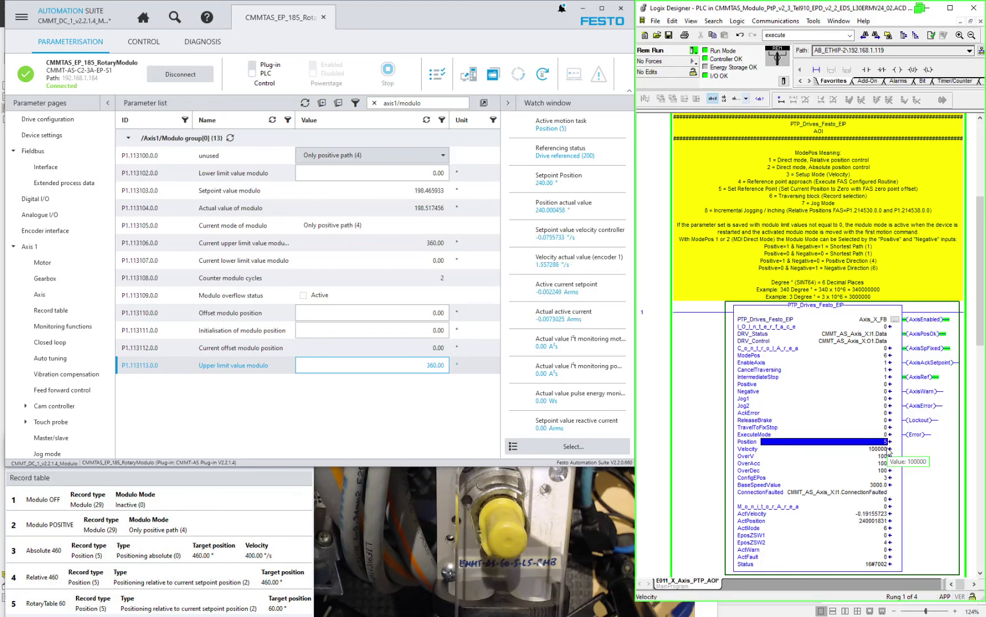
Retrigger ExecuteMode twice with the value 1 to index the axis to 300° and 360°, and select ActPosition.
key("Up")
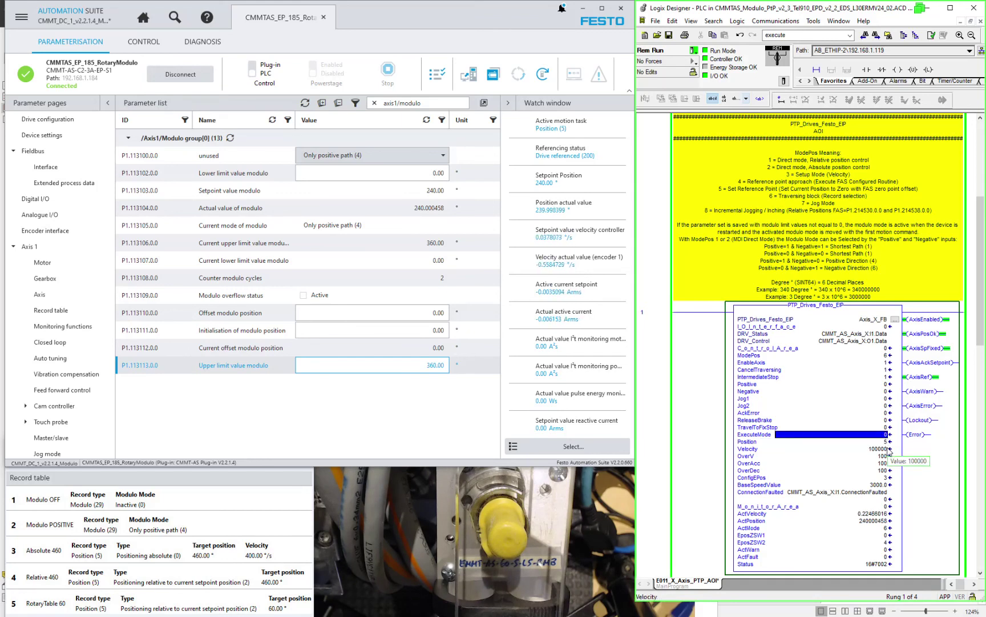
type("1")
key("Return")
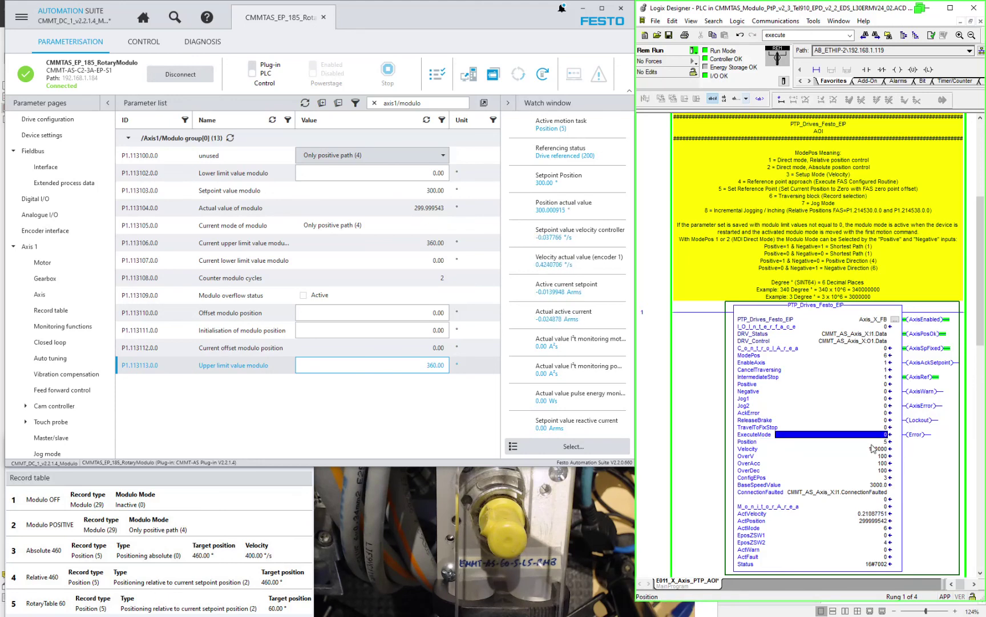
type("1")
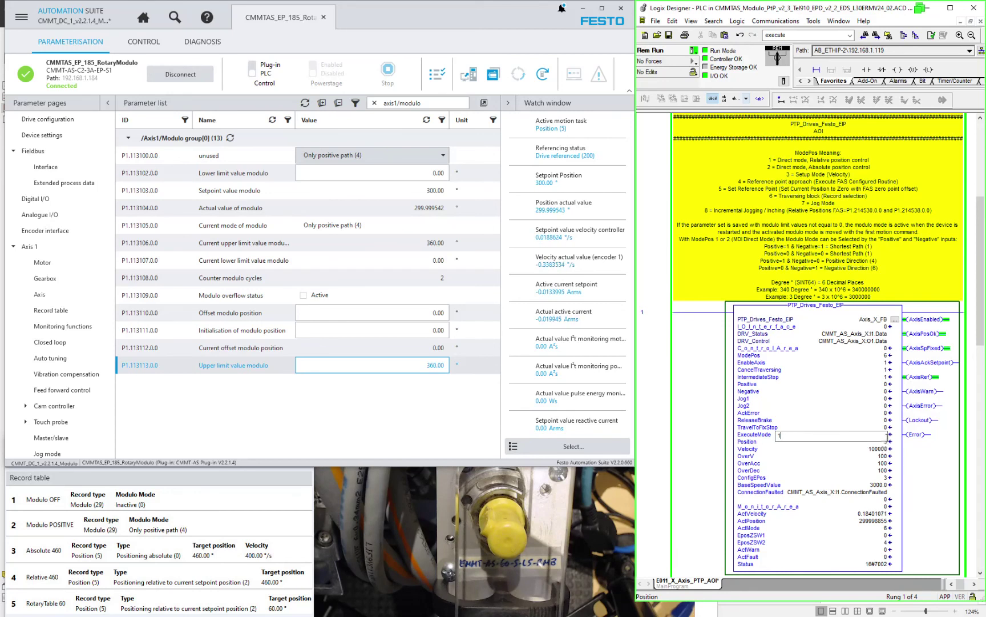
key("Return")
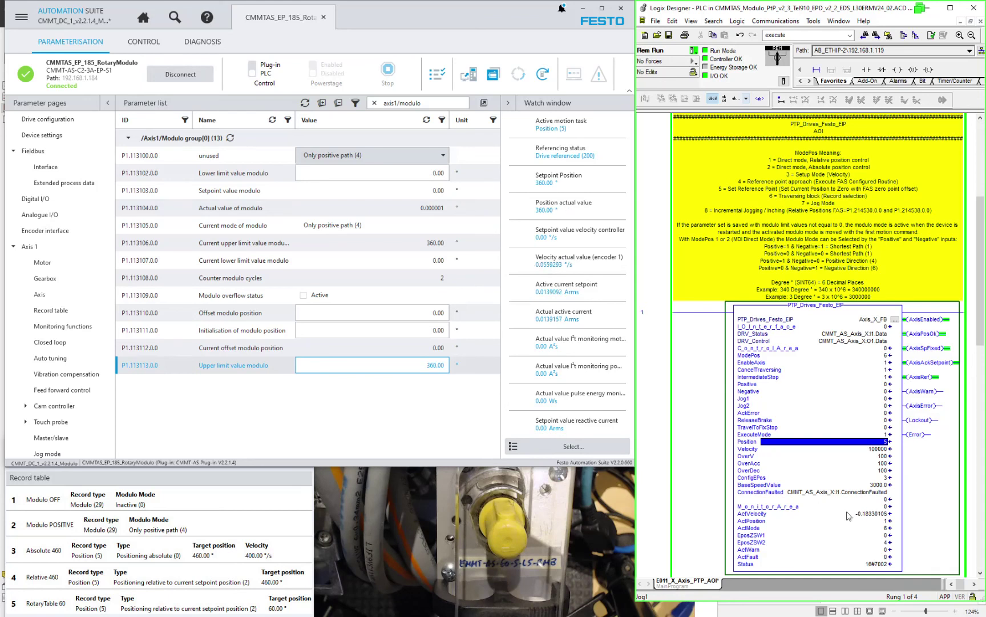
left_click(883, 521)
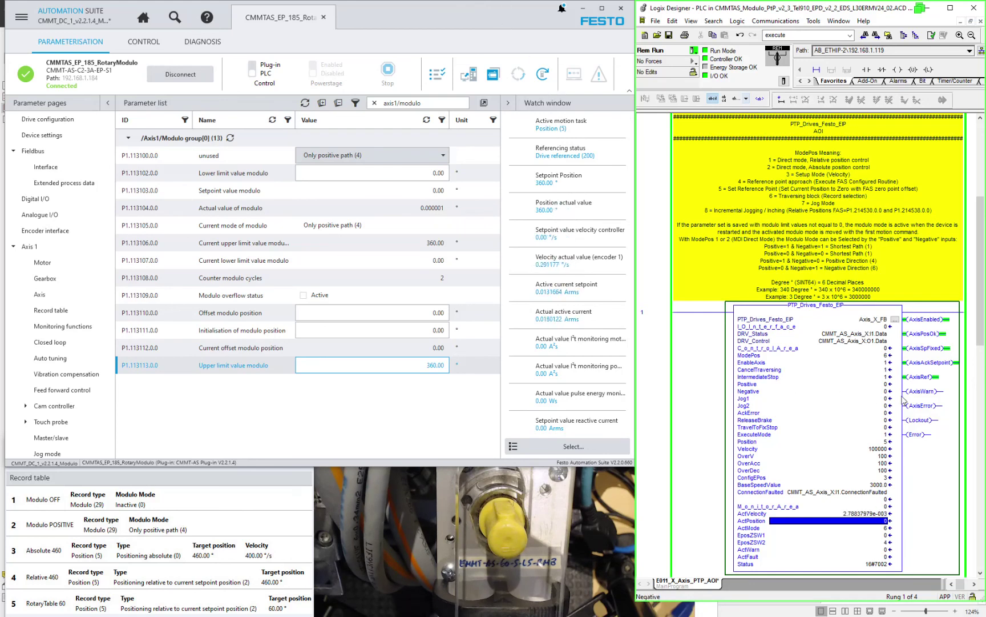
Set ExecuteMode to 0 and then 1 to index the axis past the modulo limit to 420°.
left_click(888, 435)
type("0")
key("Return")
type("1")
key("Return")
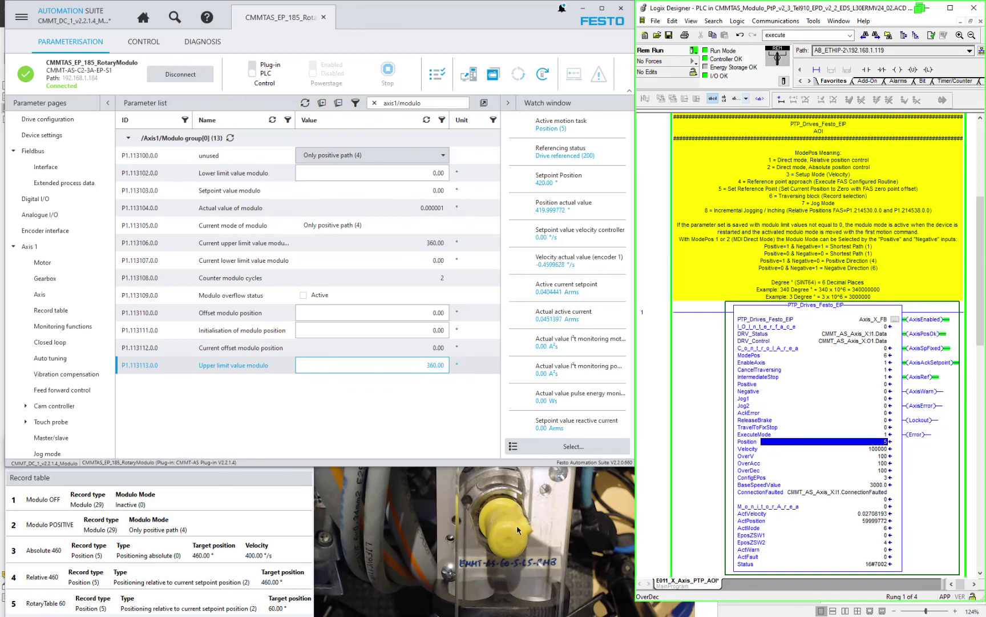
Retrigger ExecuteMode to index the axis to 480°, and compare ActPosition with the Actual value of modulo parameter.
left_click(885, 435)
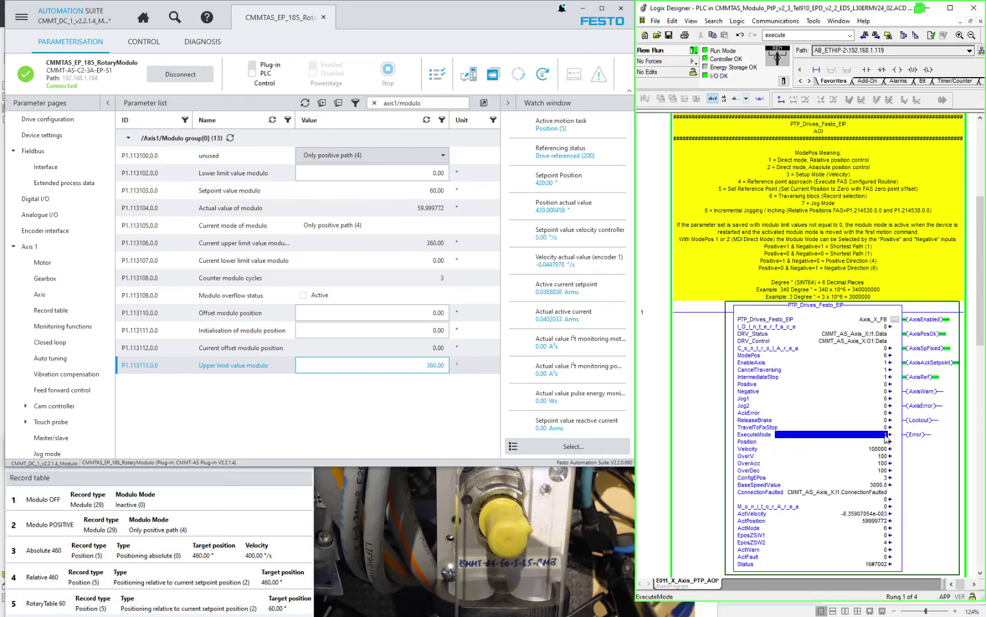
type("1")
key("Return")
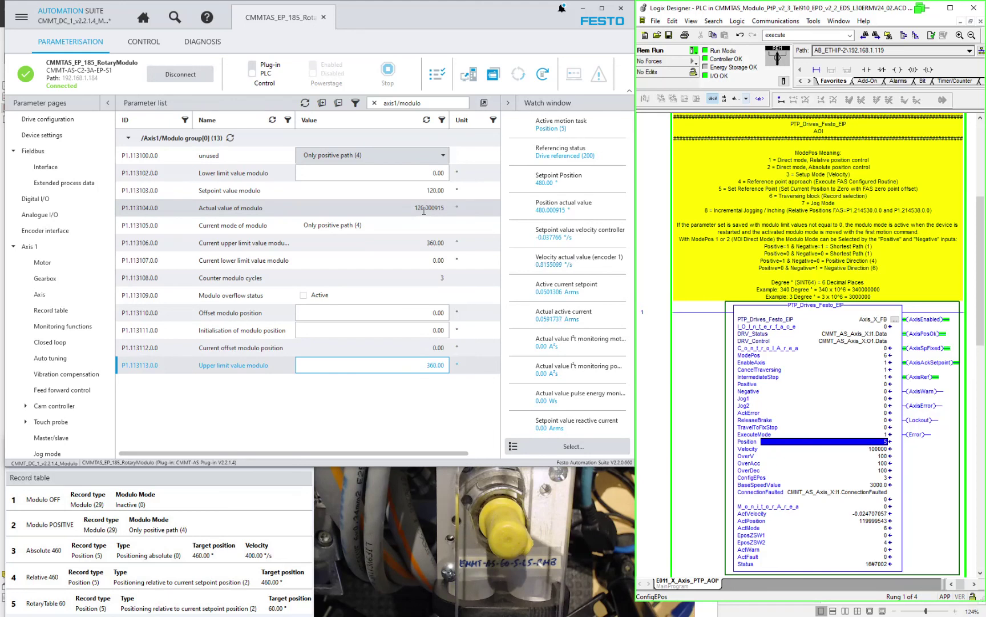
left_click(859, 521)
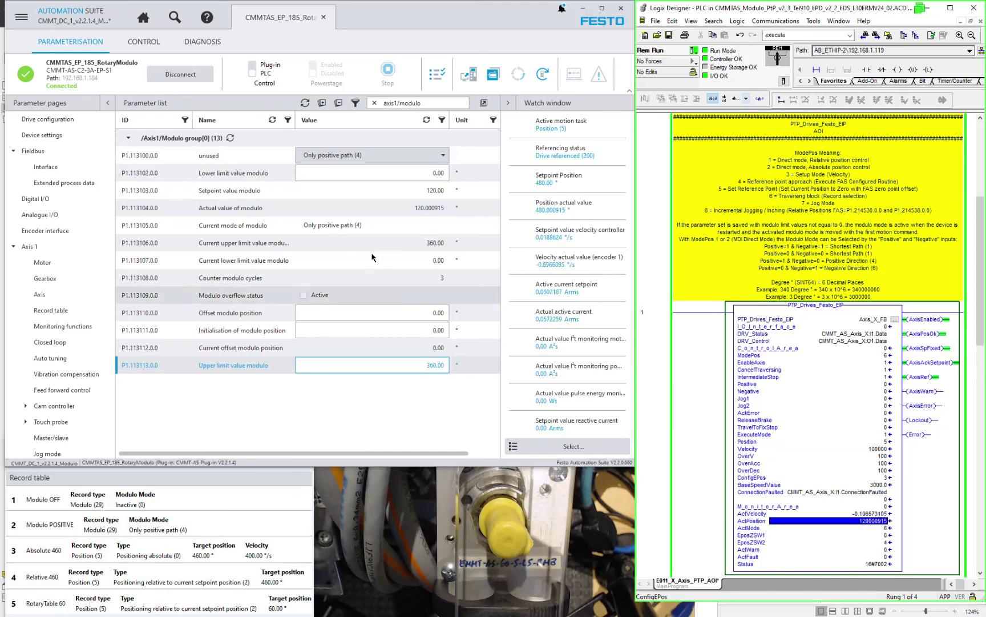
left_click(418, 210)
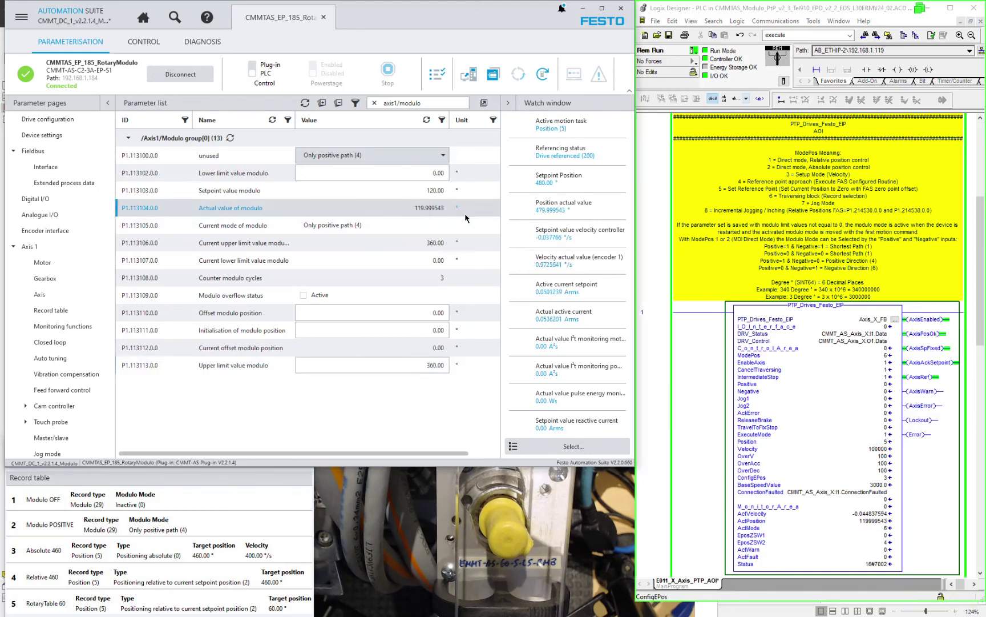
Retrigger ExecuteMode repeatedly between 0 and 1 to index the axis in 60° moves up to 780°.
left_click(888, 436)
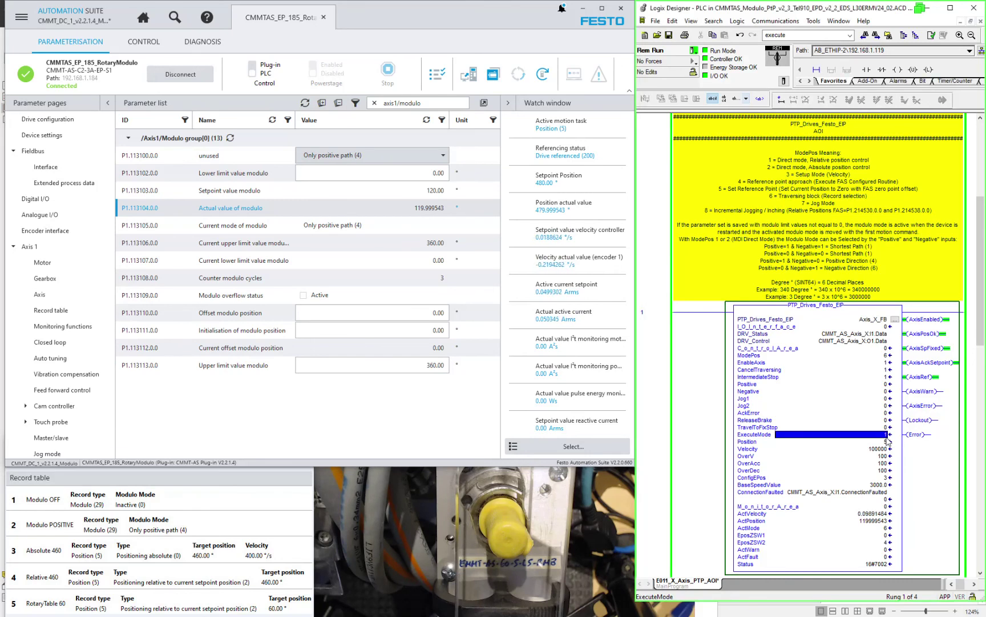
double_click(887, 436)
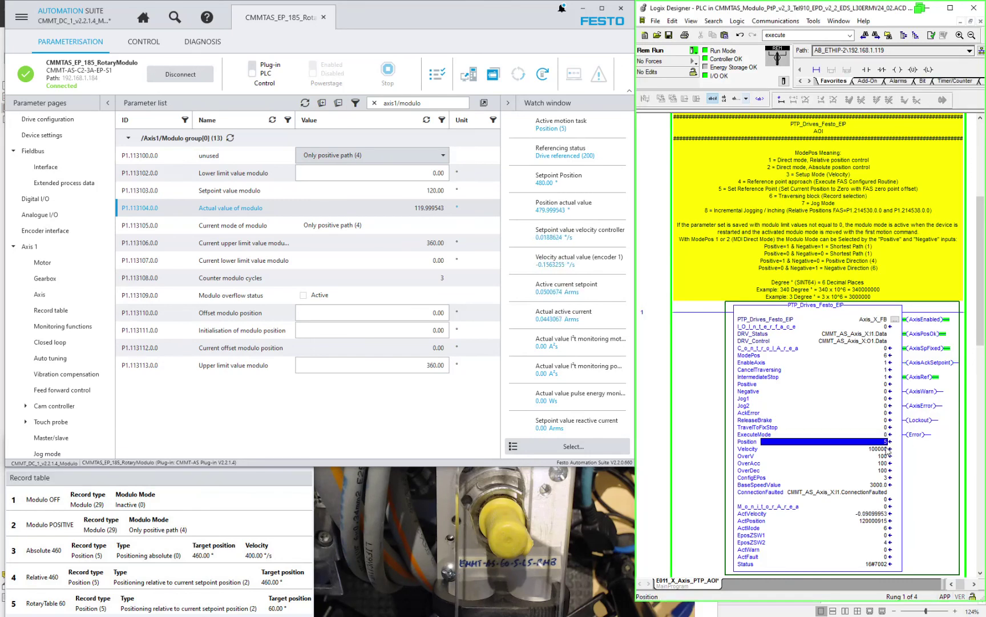
key("Return")
double_click(883, 438)
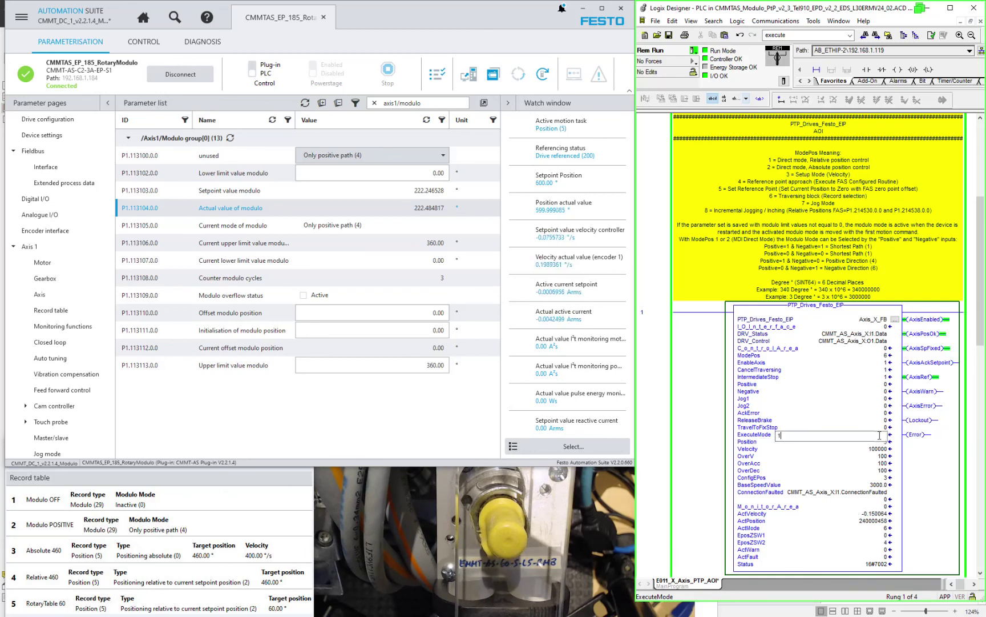
key("Return")
double_click(879, 435)
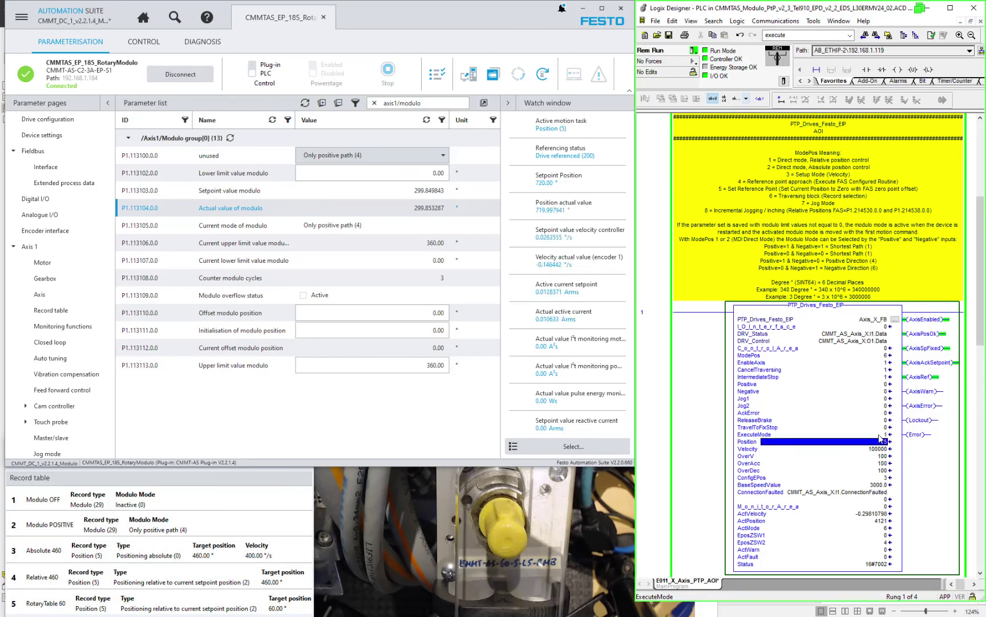
double_click(880, 436)
left_click(879, 436)
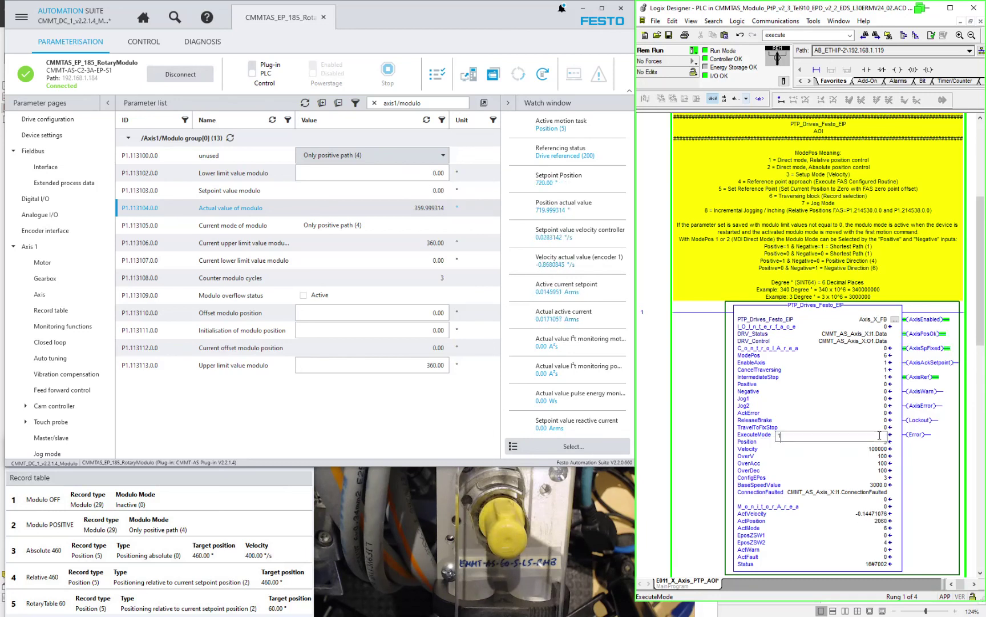
key("Return")
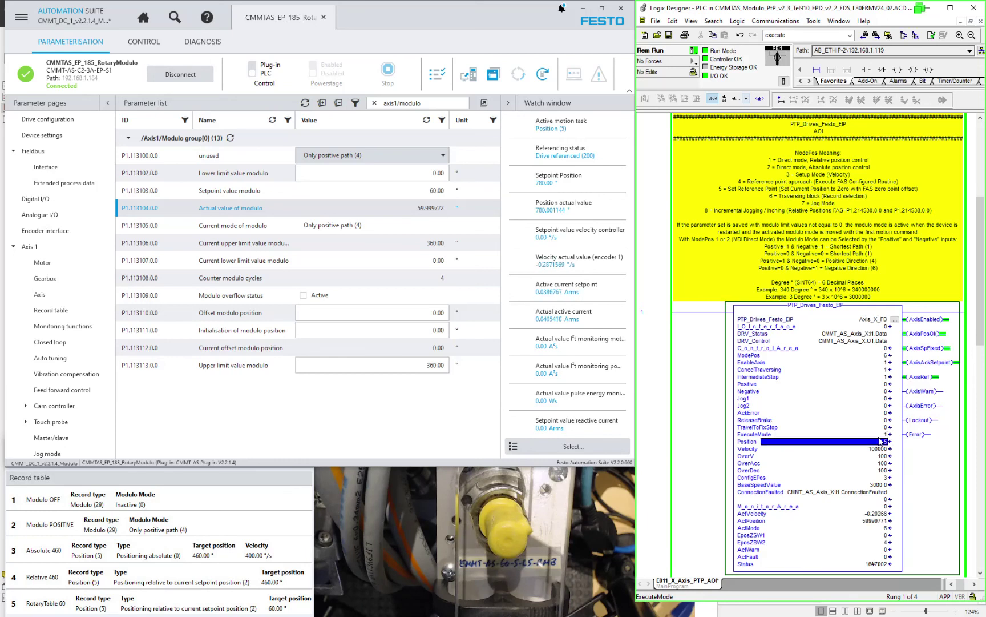